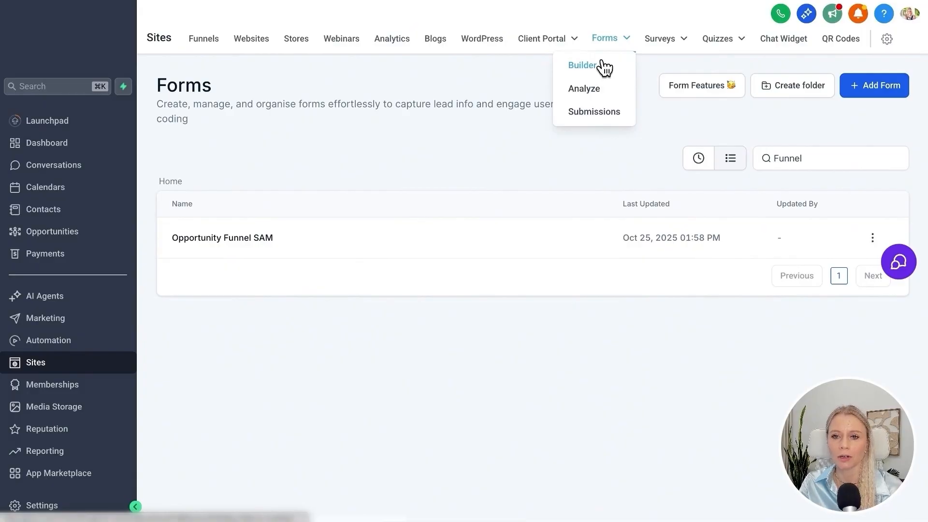
Step: Create a new form from scratch in the Sites form builder
left_click(599, 70)
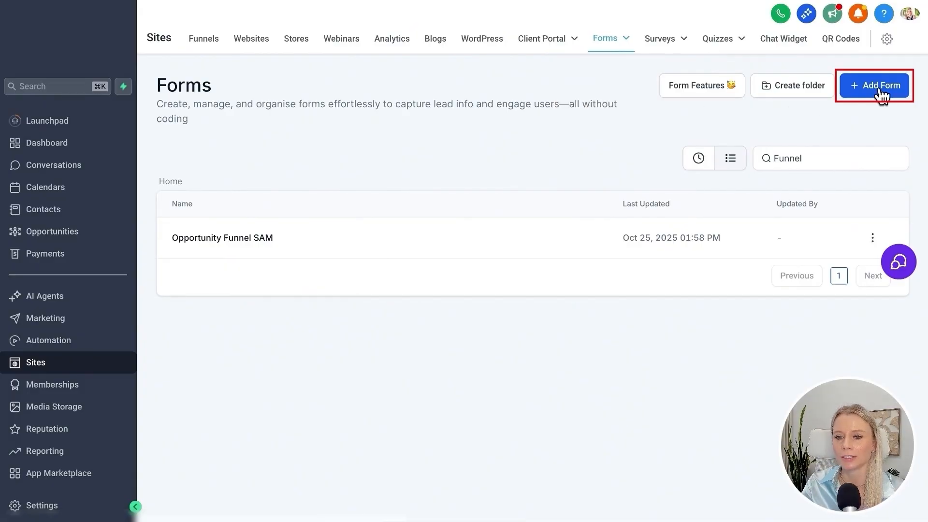
left_click(879, 89)
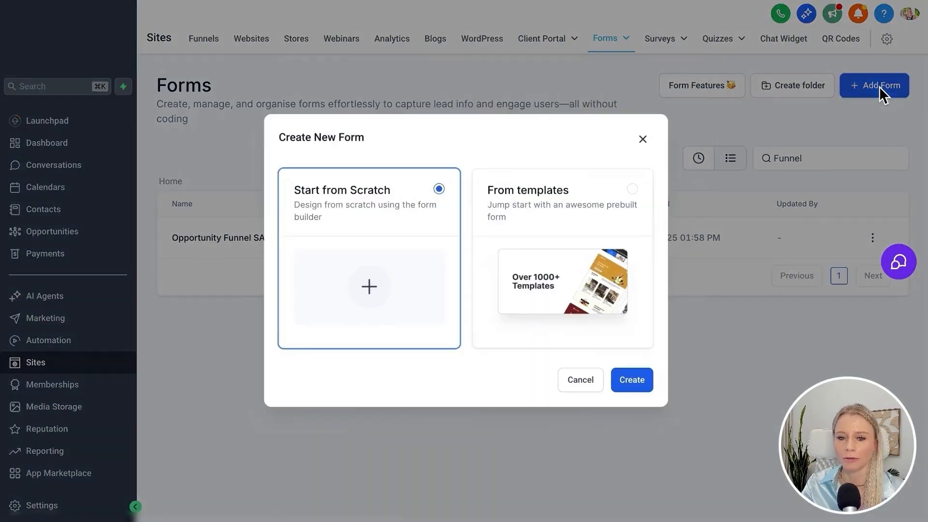
left_click(630, 382)
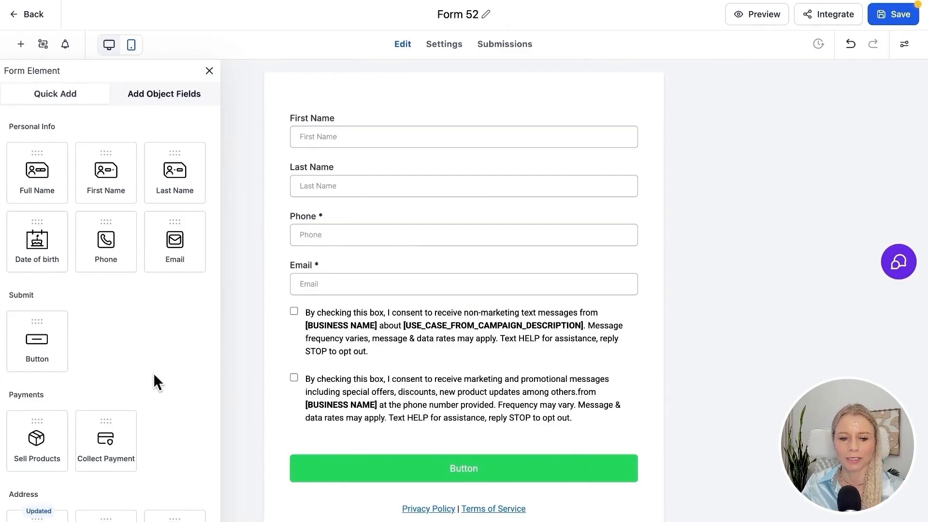
Step: Add a Sell Products payment element between the Email field and the consent checkboxes, and open its settings
left_click_drag(37, 442, 461, 356)
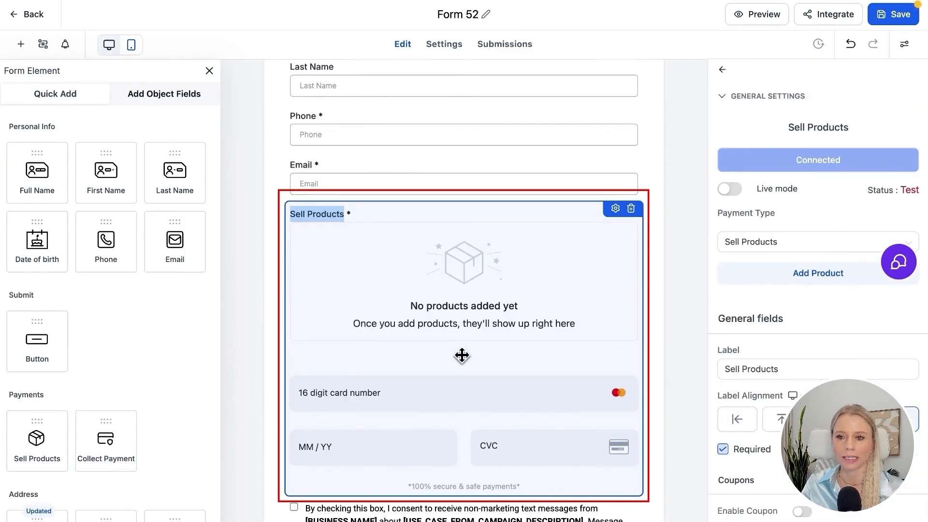
scroll(344, 109, "up", 2)
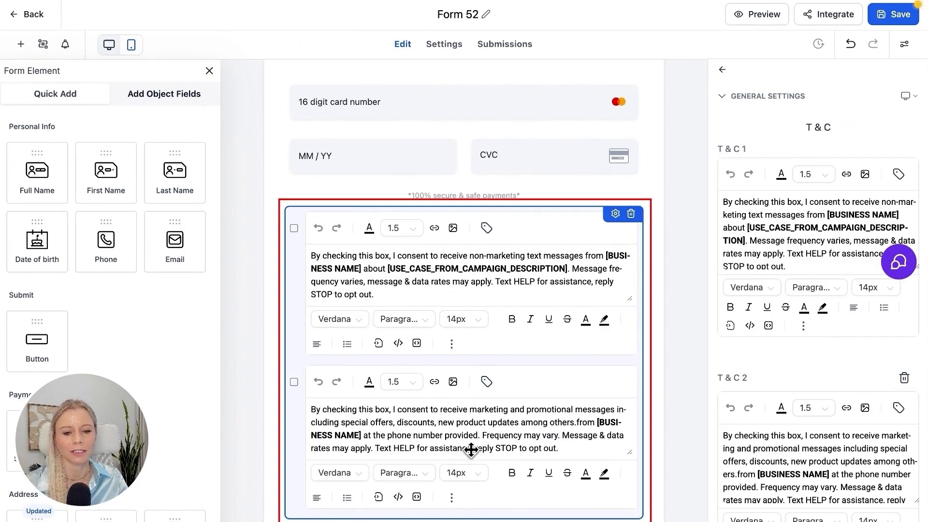
scroll(556, 307, "up", 2)
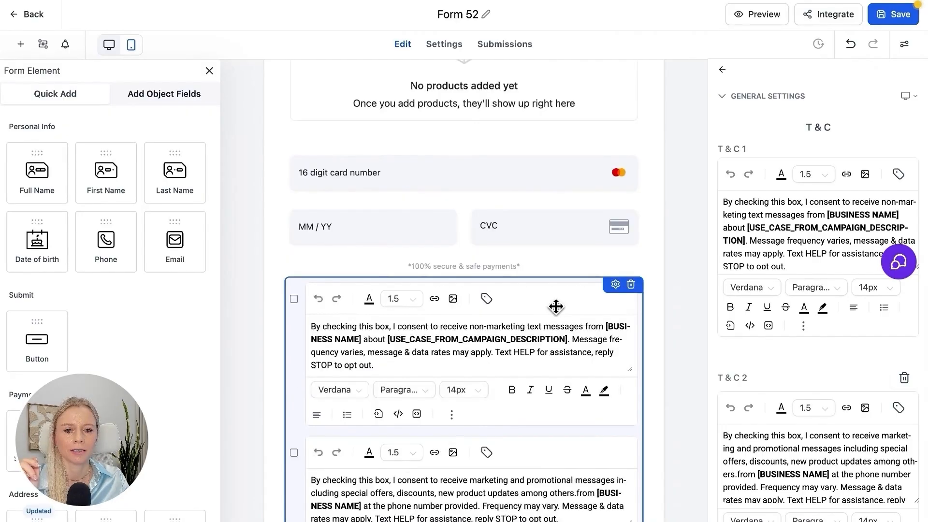
scroll(555, 307, "up", 3)
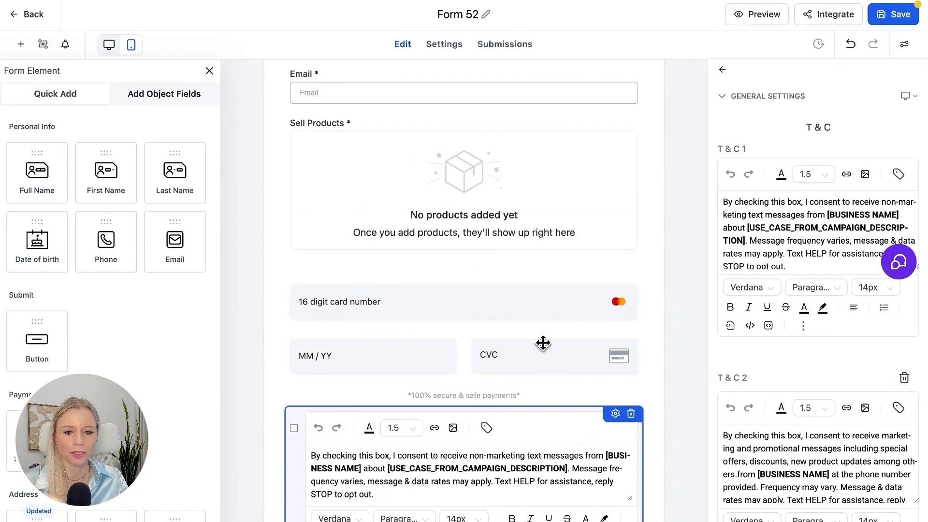
left_click(516, 325)
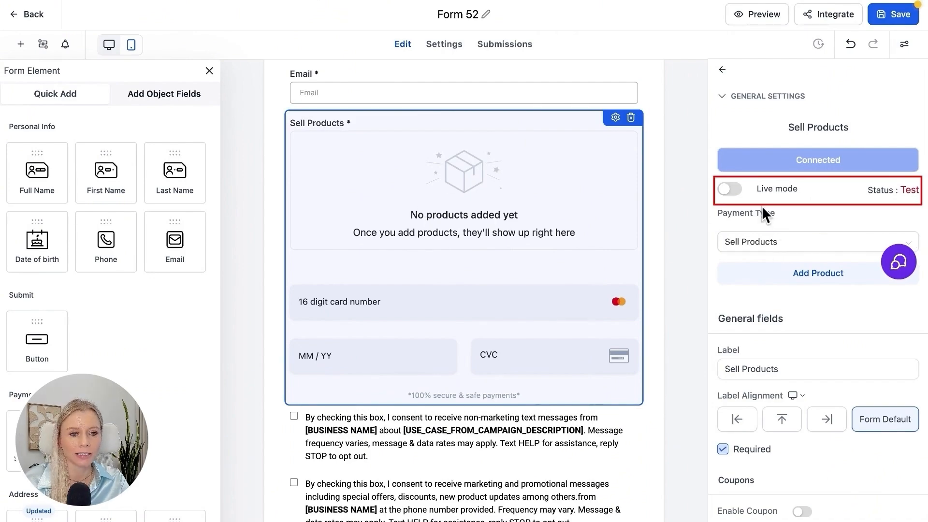
Step: Switch the Sell Products element to live mode and back to test mode, keeping Sell Products as its payment type
left_click(729, 190)
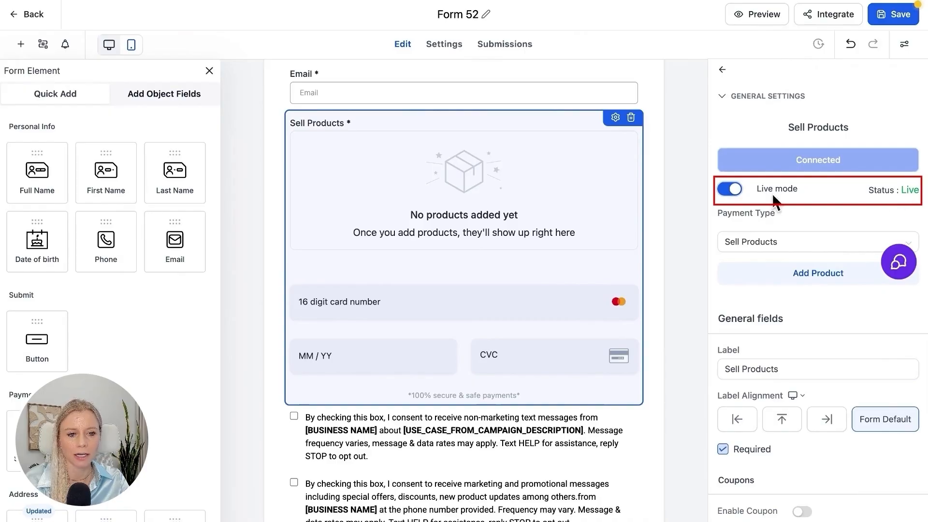
left_click(730, 190)
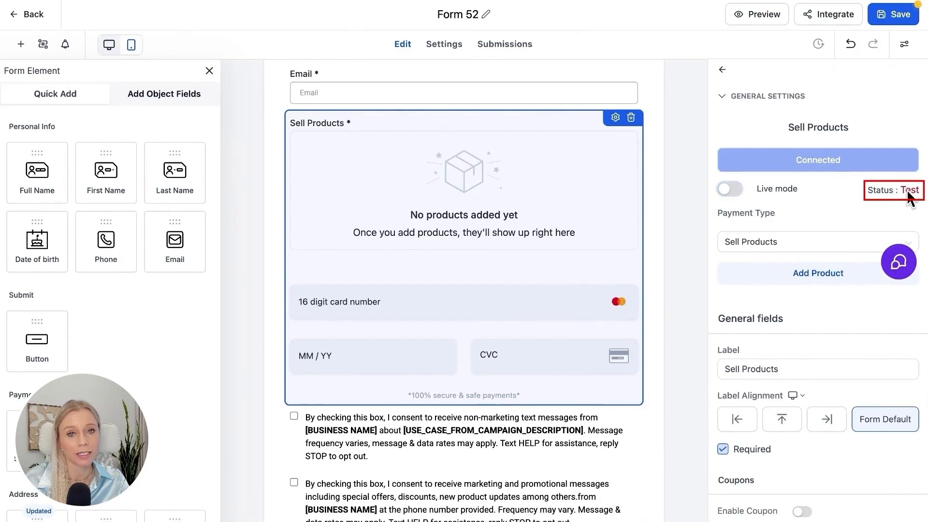
scroll(851, 184, "down", 2)
left_click(813, 166)
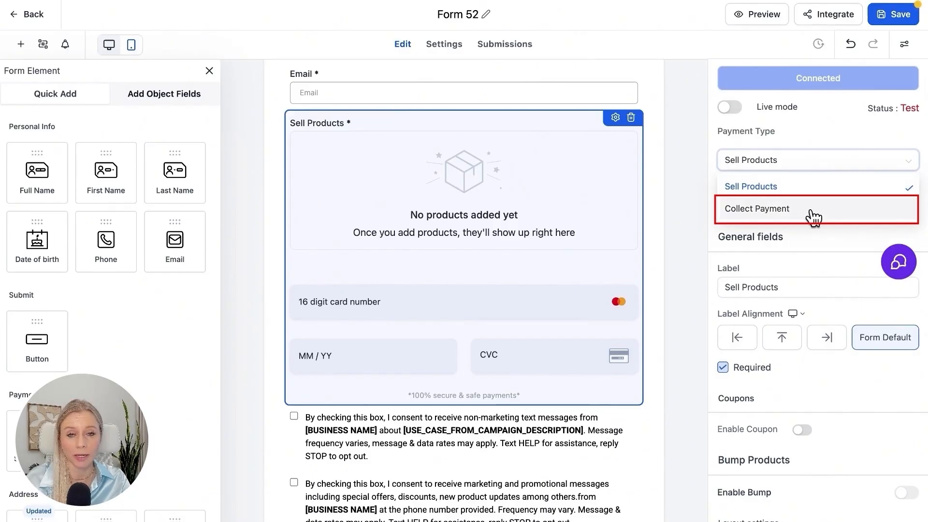
left_click(792, 194)
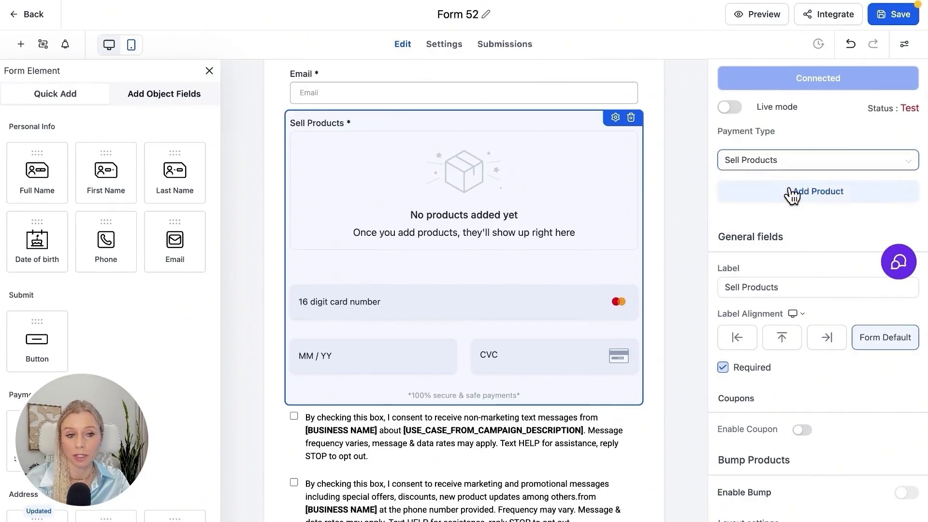
Step: Add Black Friday Public Offer $497 to the Sell Products element as a main product showing description, image and quantity
left_click(814, 194)
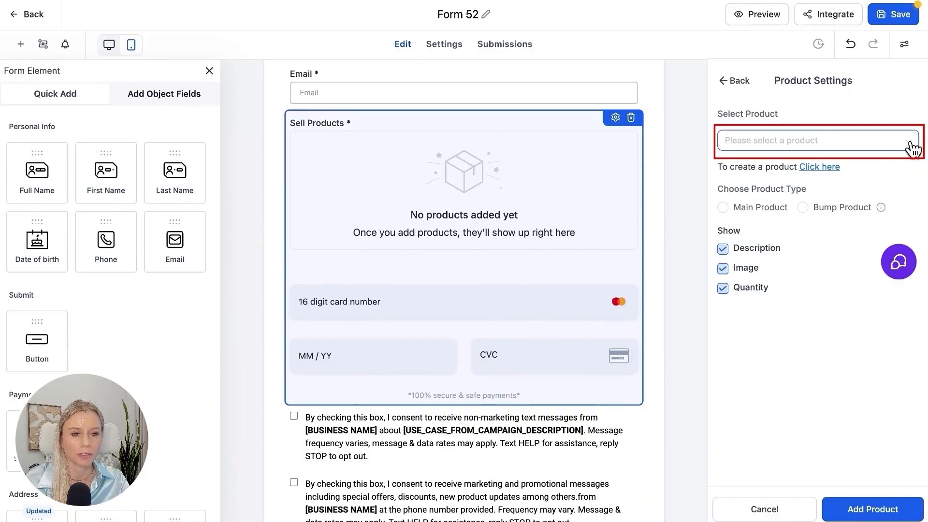
left_click(822, 144)
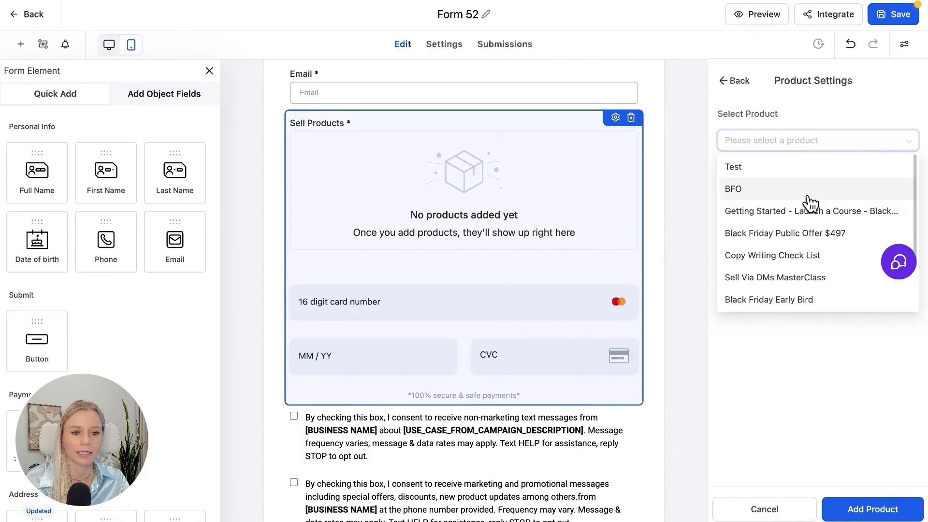
left_click(828, 235)
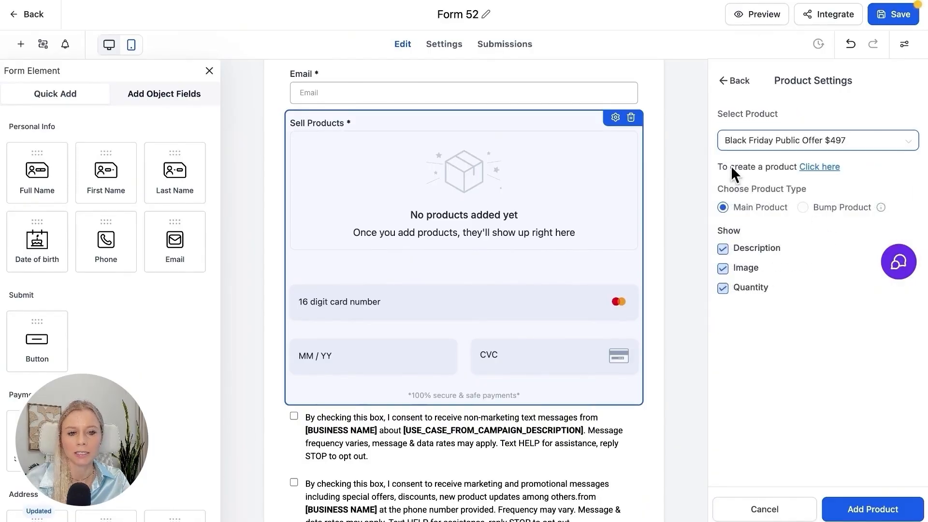
left_click(817, 169)
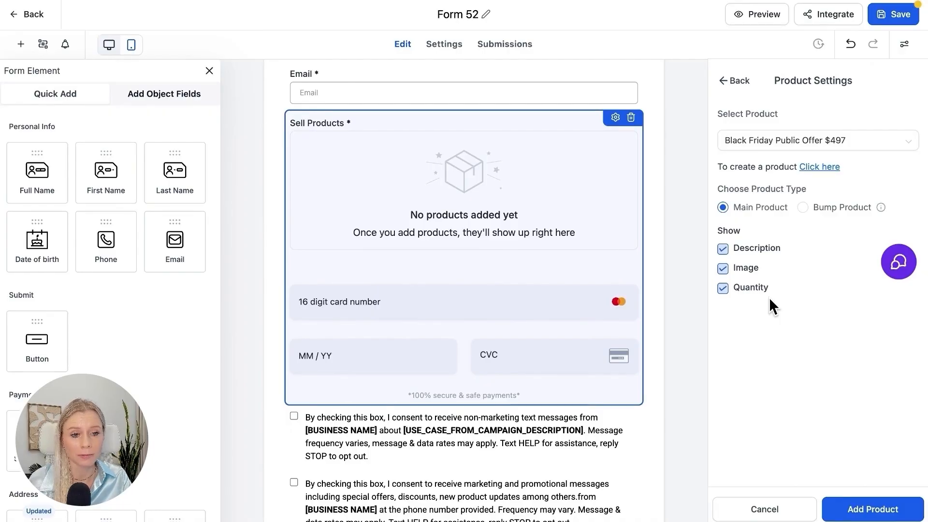
left_click(865, 513)
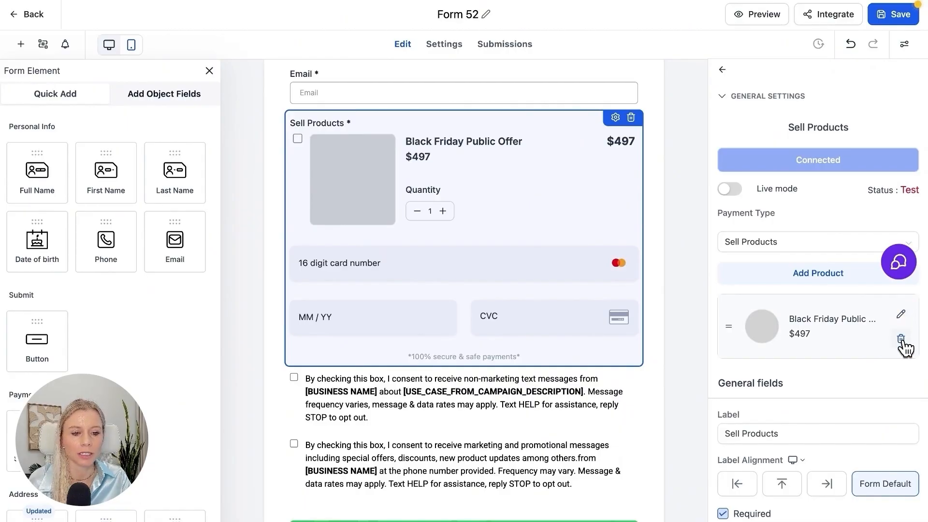
scroll(796, 455, "down", 3)
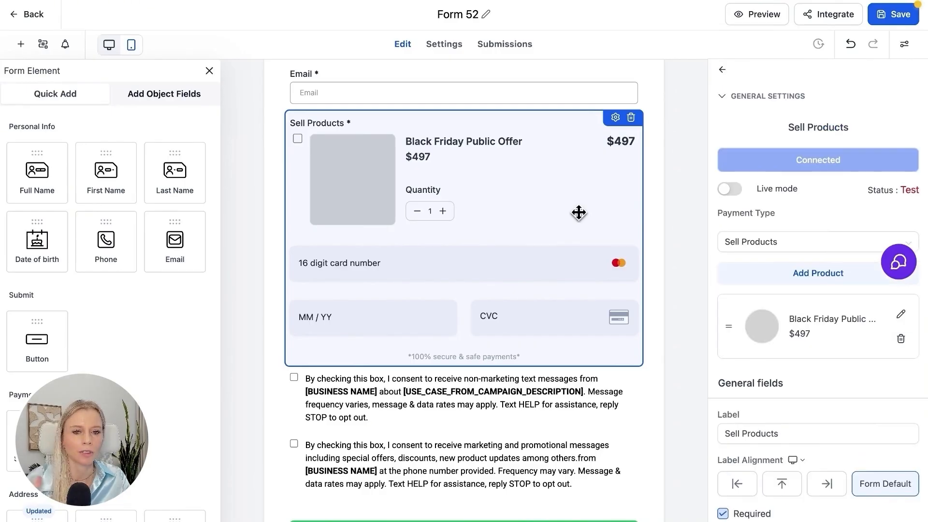
Step: Rename the form to "Demo Form" and save it
left_click(485, 14)
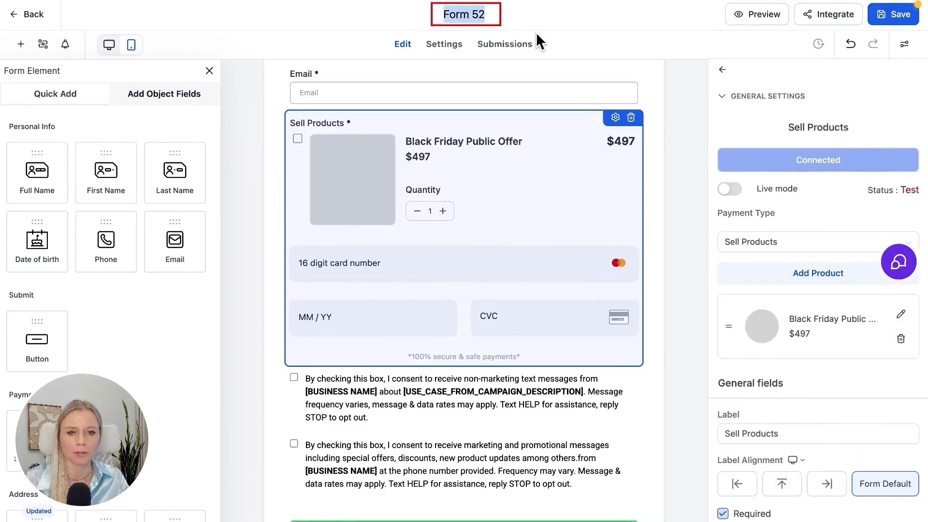
type("Demo Form")
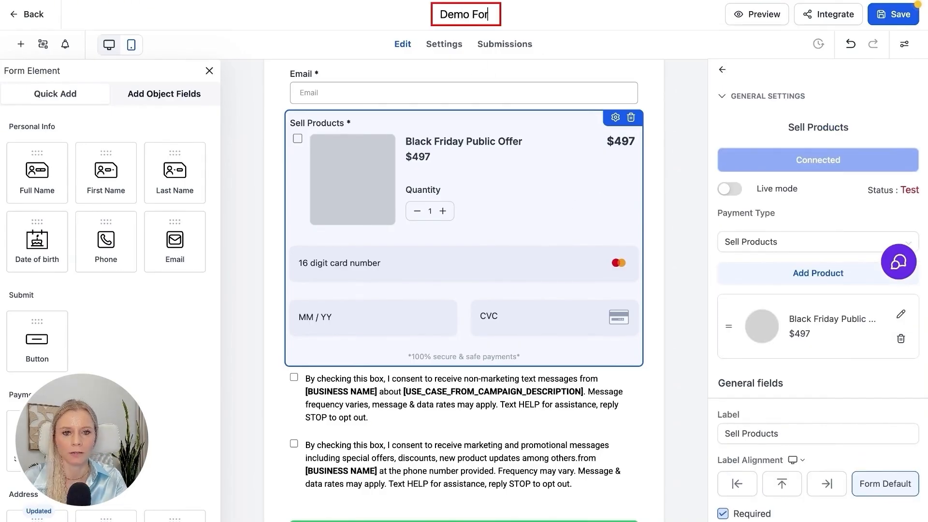
key("Return")
left_click(901, 19)
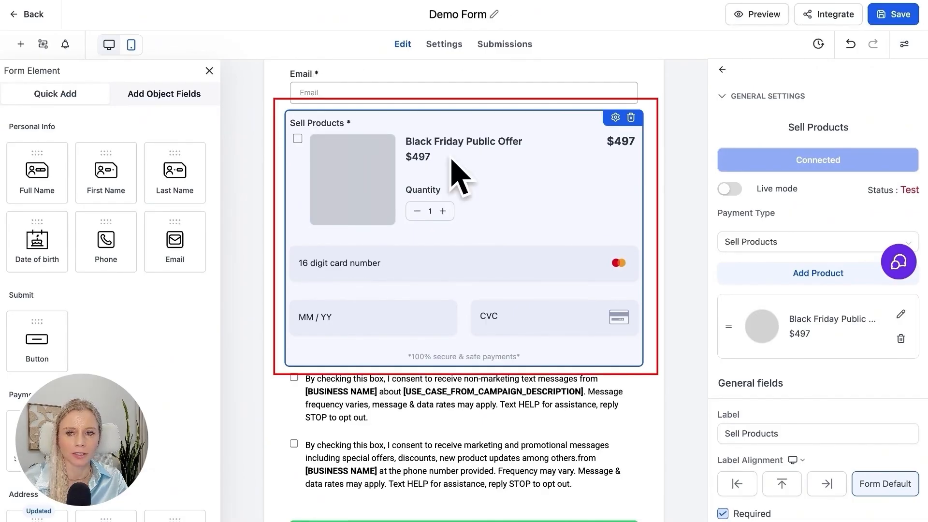
Step: Leave the form builder and create a new funnel from a library template, opening its landing page for editing
left_click(30, 14)
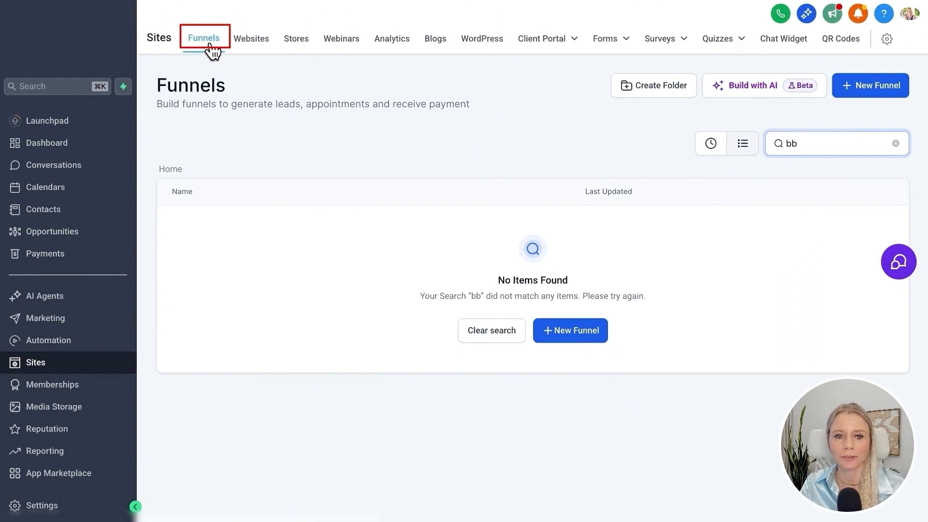
left_click(894, 86)
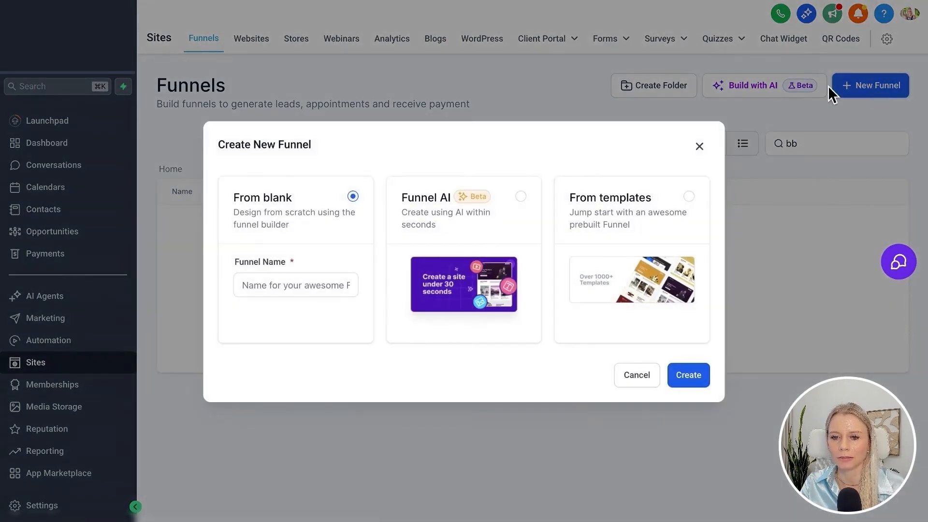
left_click(624, 252)
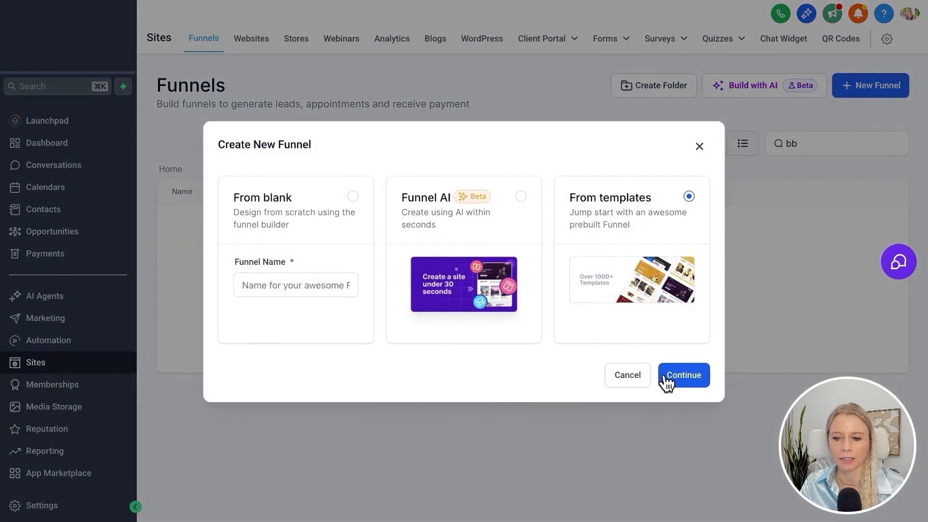
left_click(691, 387)
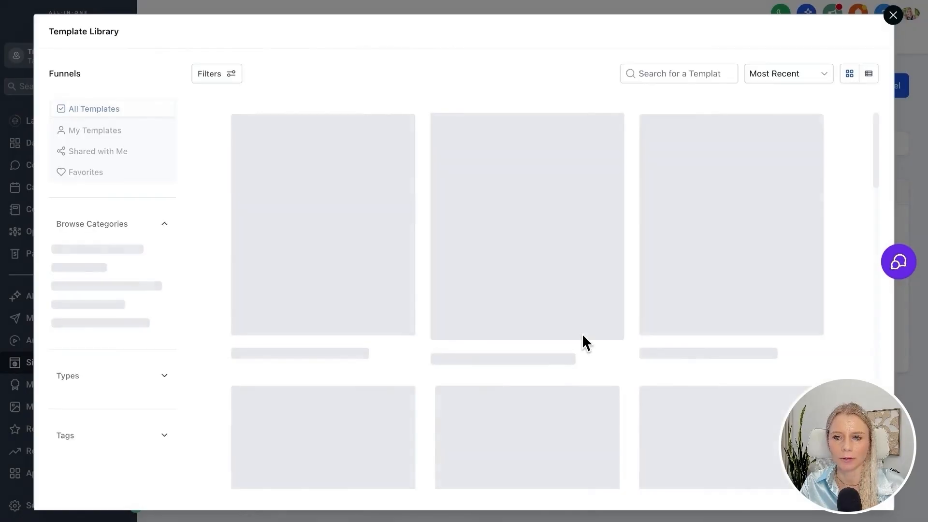
mouse_move(544, 305)
left_click(536, 275)
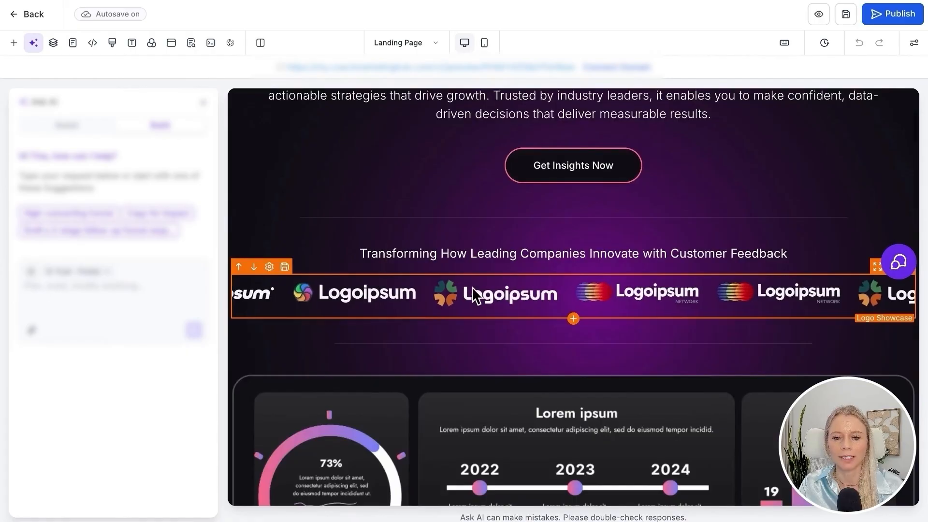
Step: Close the AI assistant and insert a Form element directly below the Get Insights Now button on the landing page
scroll(472, 286, "up", 5)
scroll(613, 331, "down", 5)
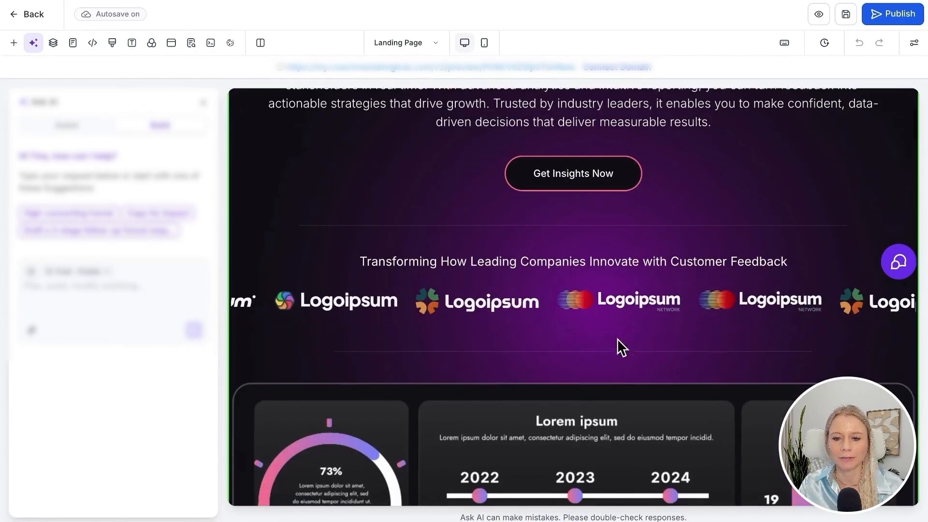
scroll(617, 346, "up", 1)
left_click(33, 46)
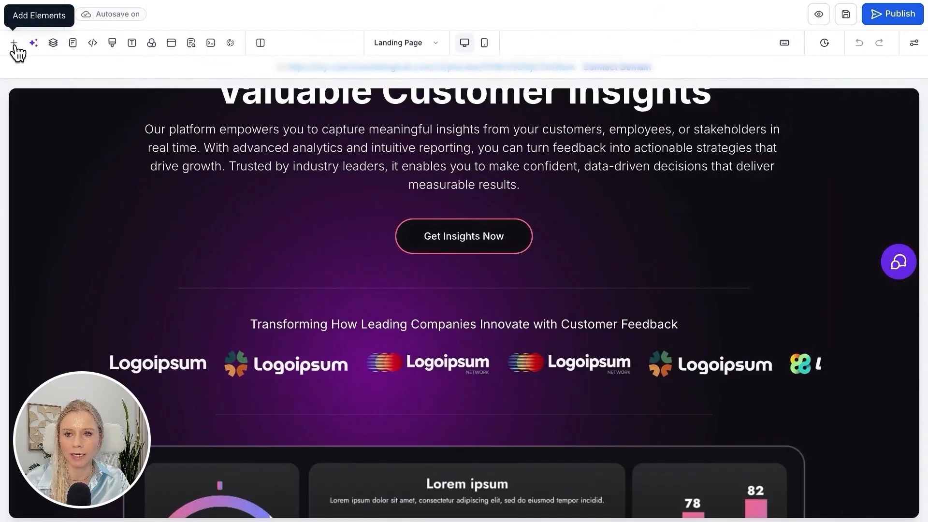
left_click(14, 43)
scroll(293, 307, "down", 3)
scroll(294, 312, "down", 2)
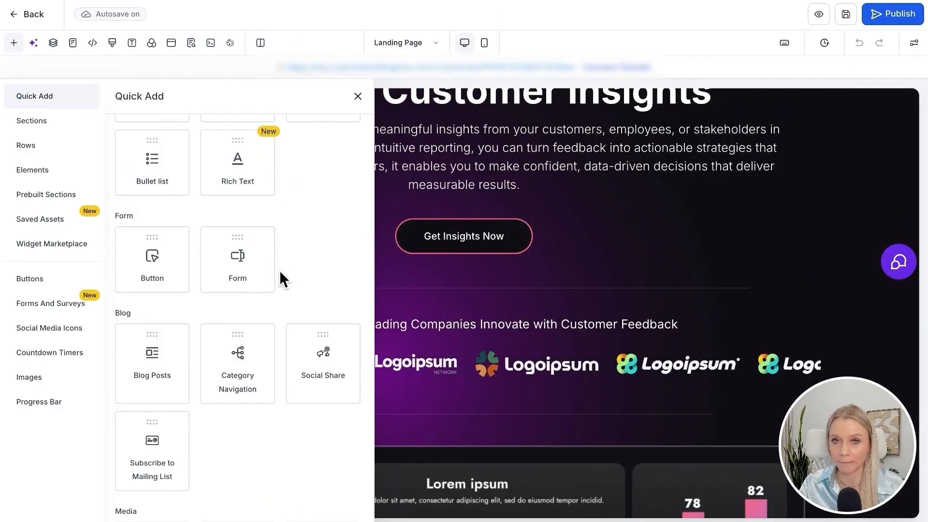
scroll(275, 319, "down", 5)
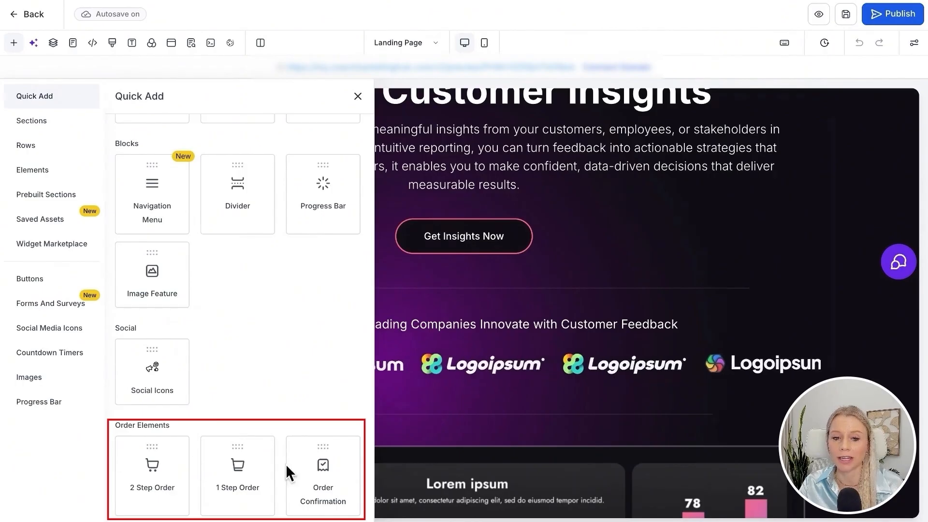
scroll(229, 390, "up", 5)
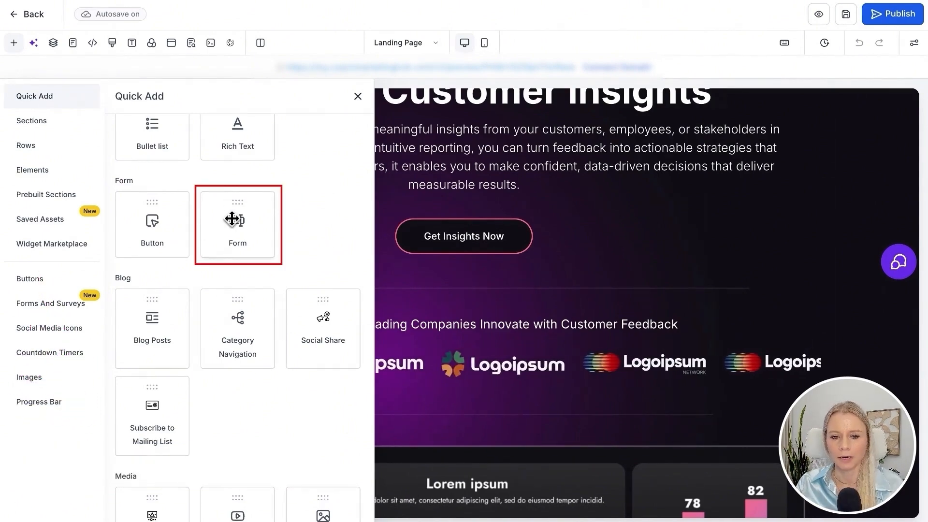
left_click_drag(237, 223, 433, 314)
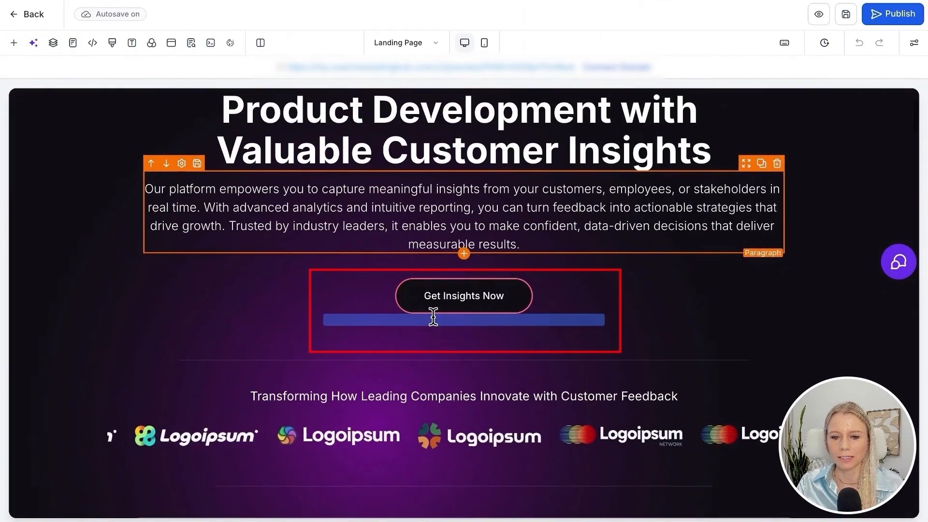
Step: Search the available forms for "demo" and assign Demo Form to the new form element
left_click(510, 328)
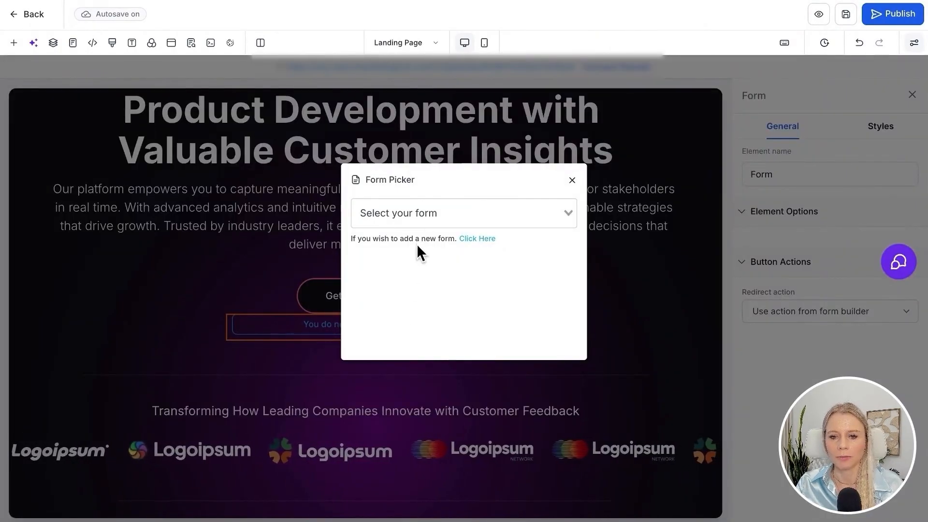
left_click(440, 212)
type("demo")
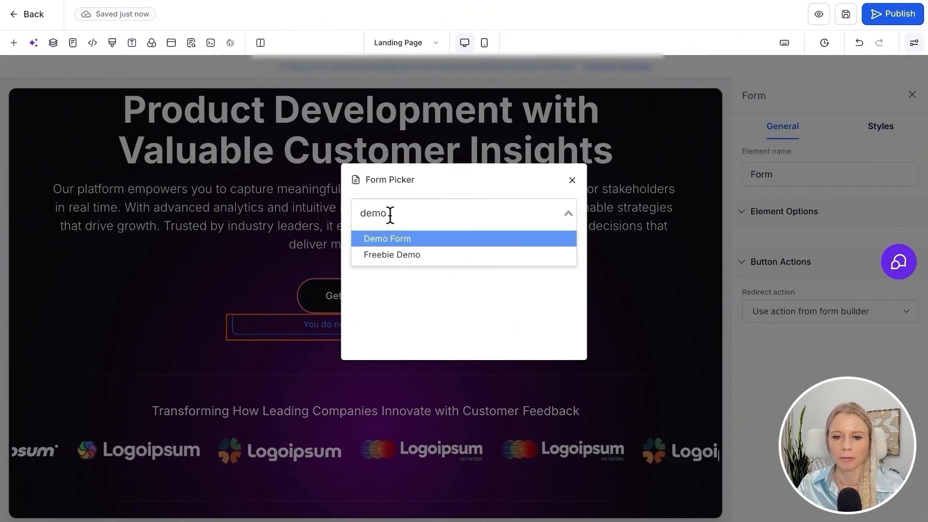
left_click(420, 239)
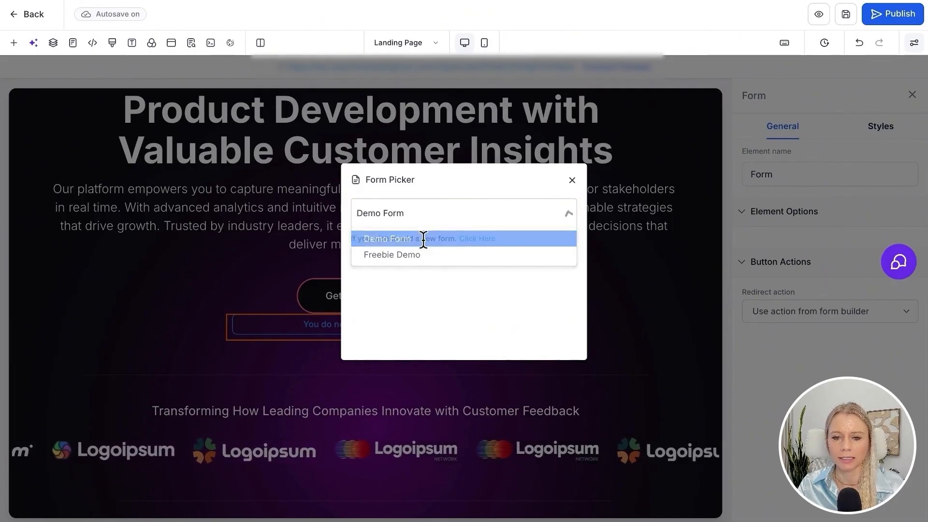
Step: Set the embedded form's redirect action to Go to Next step and save the landing page
scroll(589, 367, "down", 3)
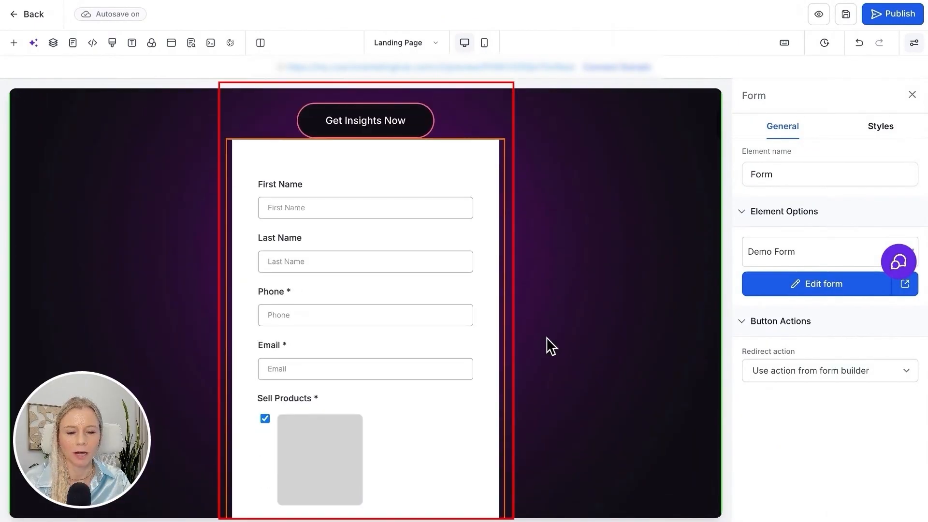
scroll(480, 262, "down", 2)
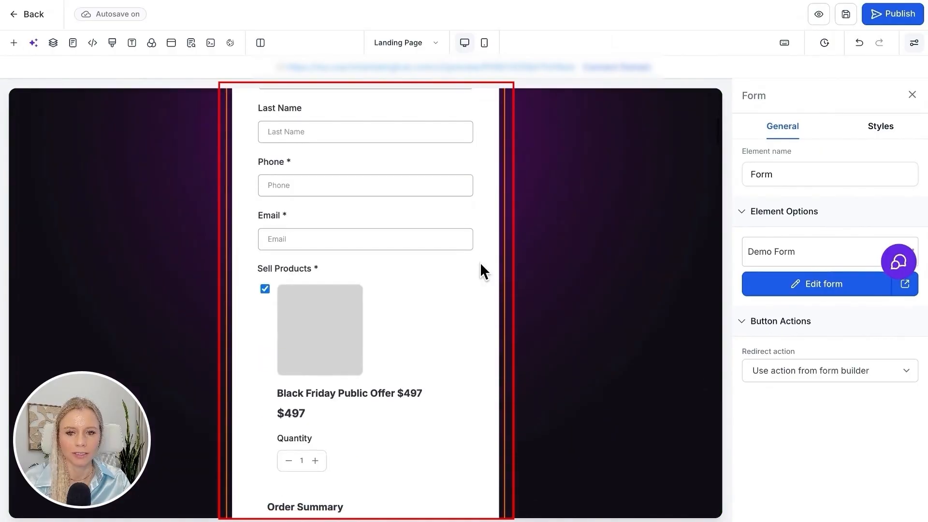
scroll(442, 350, "down", 2)
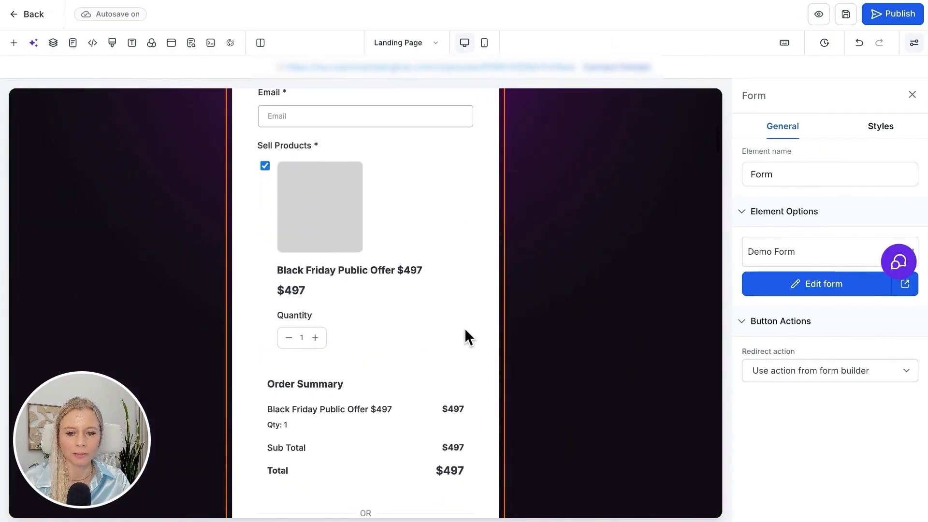
scroll(374, 228, "down", 3)
scroll(318, 199, "down", 6)
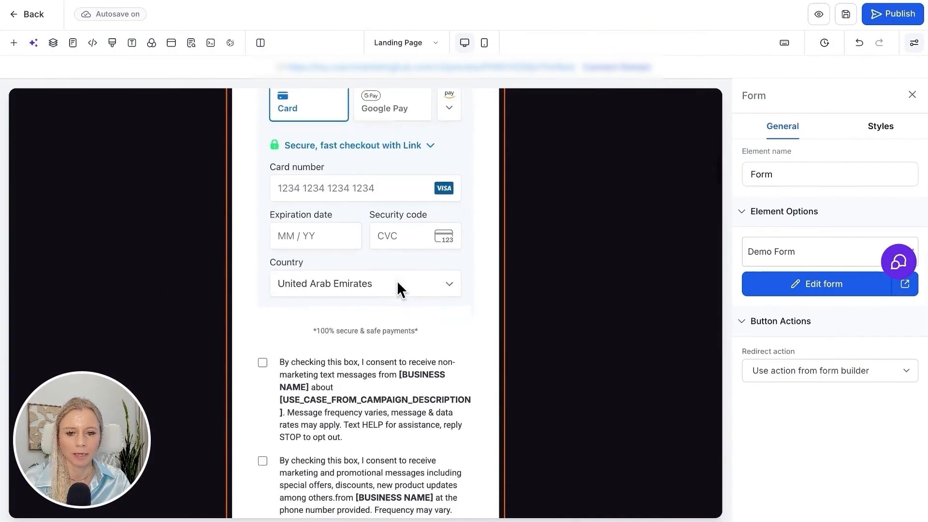
scroll(386, 367, "down", 4)
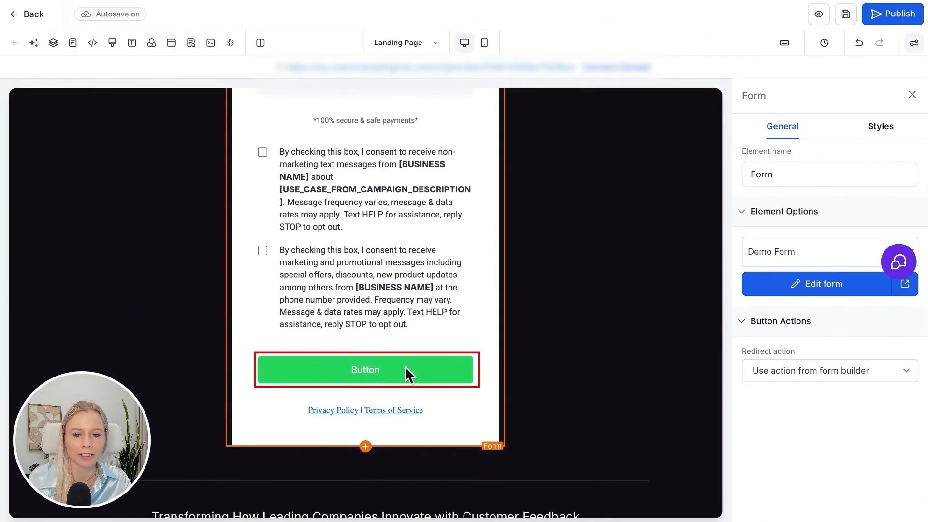
left_click(802, 376)
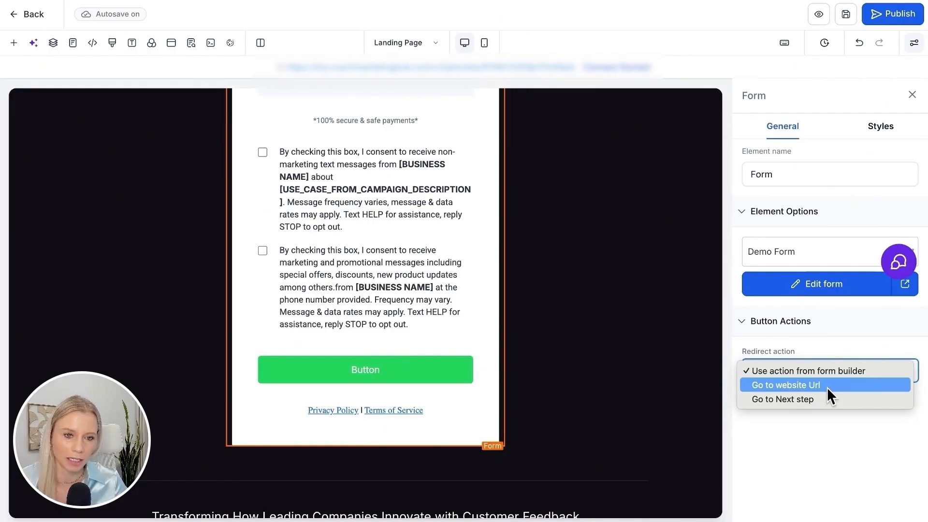
left_click(830, 397)
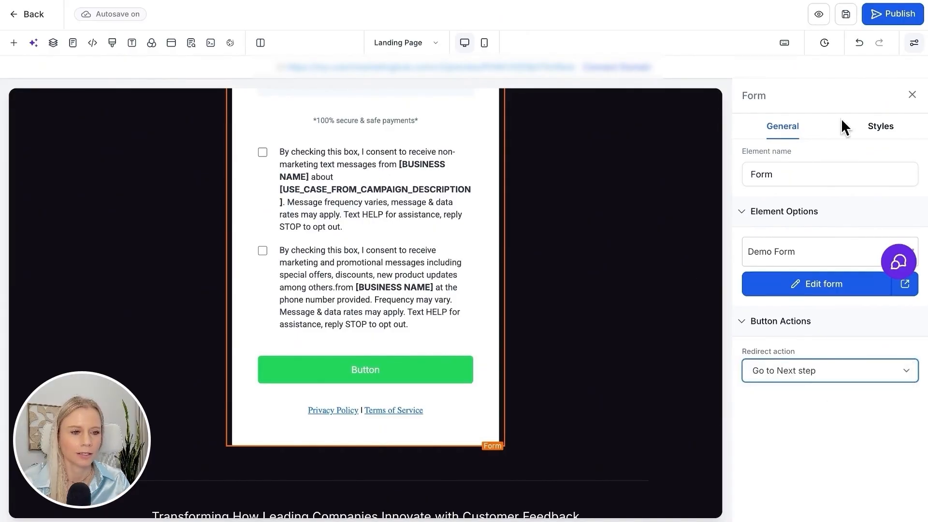
left_click(846, 17)
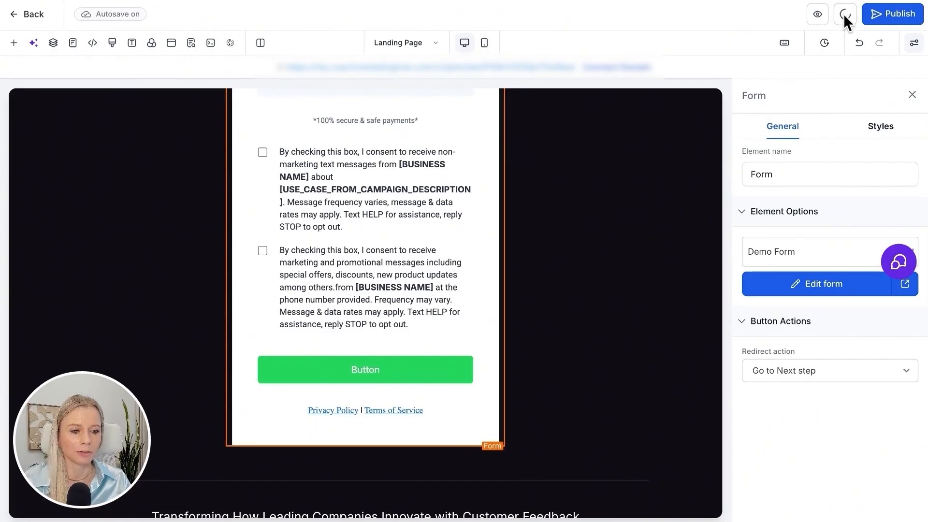
Step: Add a funnel step named "upsell" and place it between the Landing Page and Thank You steps
left_click(28, 15)
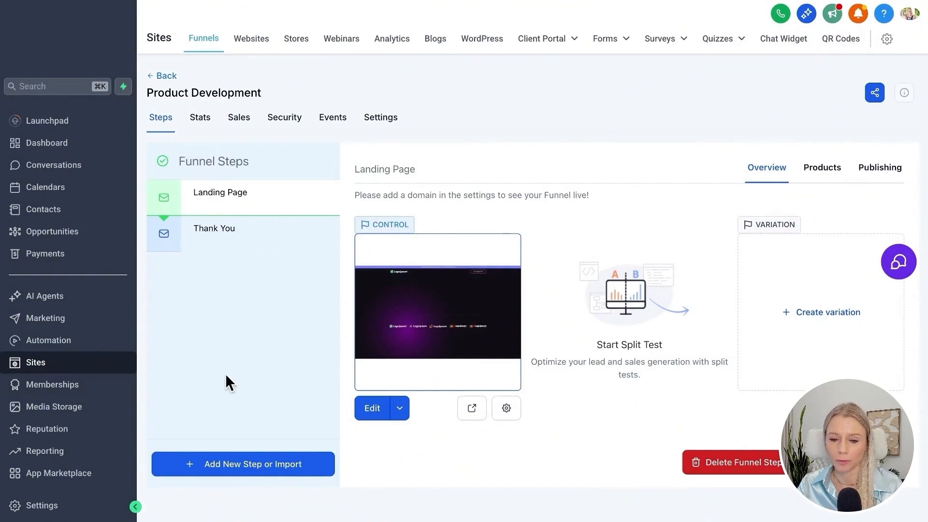
left_click(251, 465)
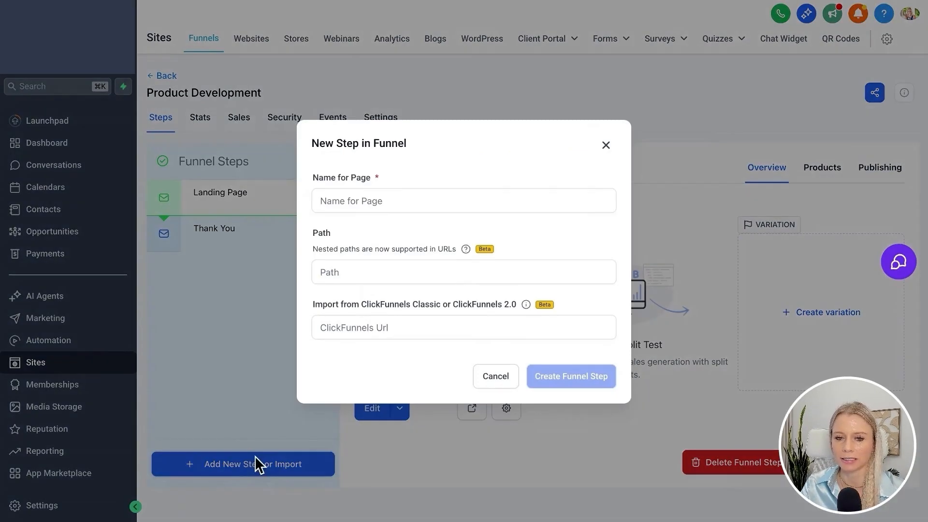
type("upsell")
left_click(571, 380)
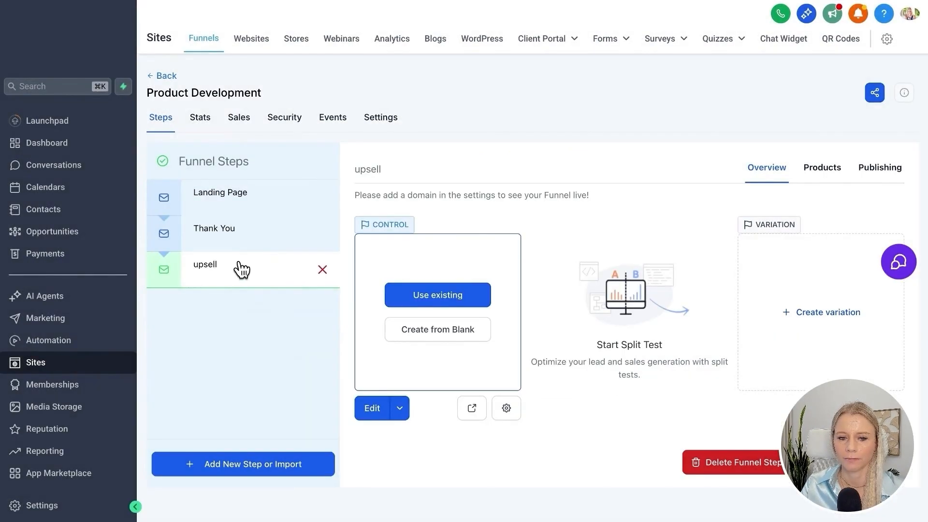
mouse_move(236, 268)
left_mouse_down()
mouse_move(227, 271)
mouse_move(229, 242)
mouse_move(234, 256)
left_mouse_up()
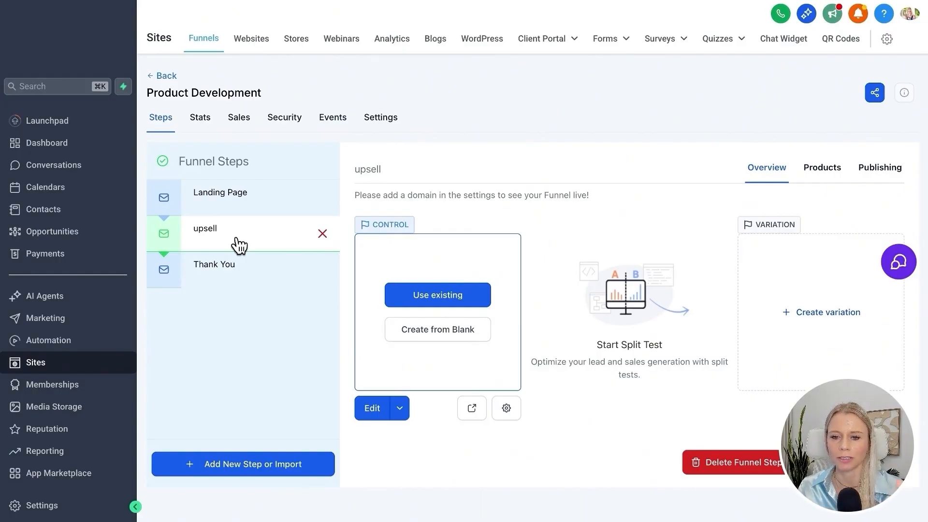
Step: Add a product to the upsell step, choosing "Getting Started - Launch a Course - Black Friday Offer - Private 1:1 WhatsApp Support" and its matching price
left_click(822, 169)
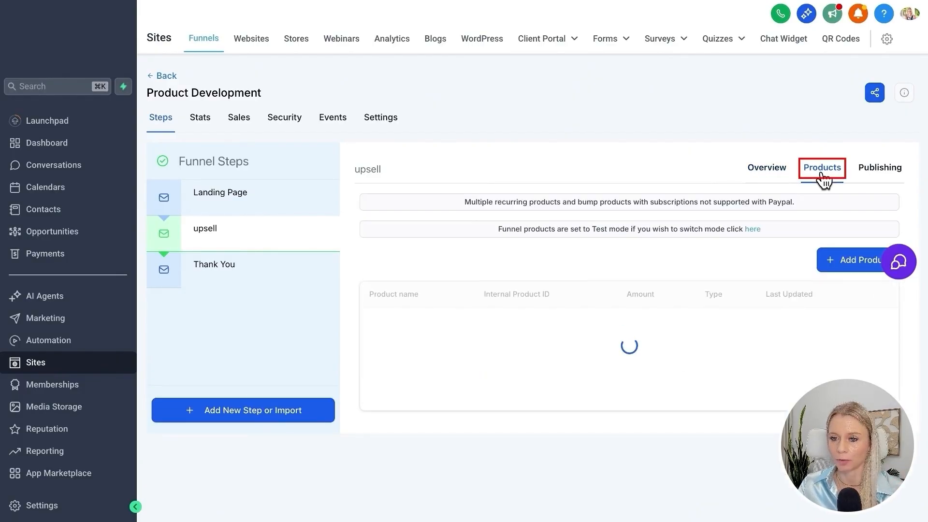
left_click(863, 234)
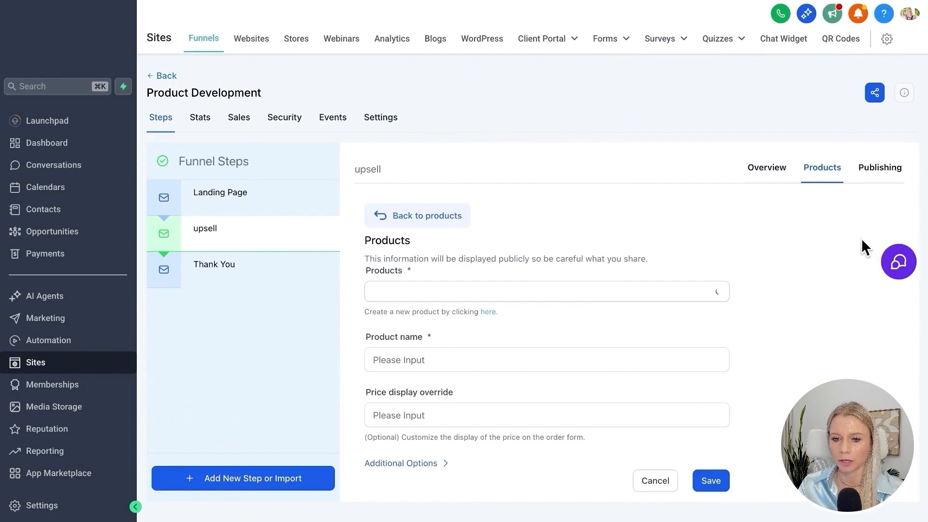
left_click(560, 292)
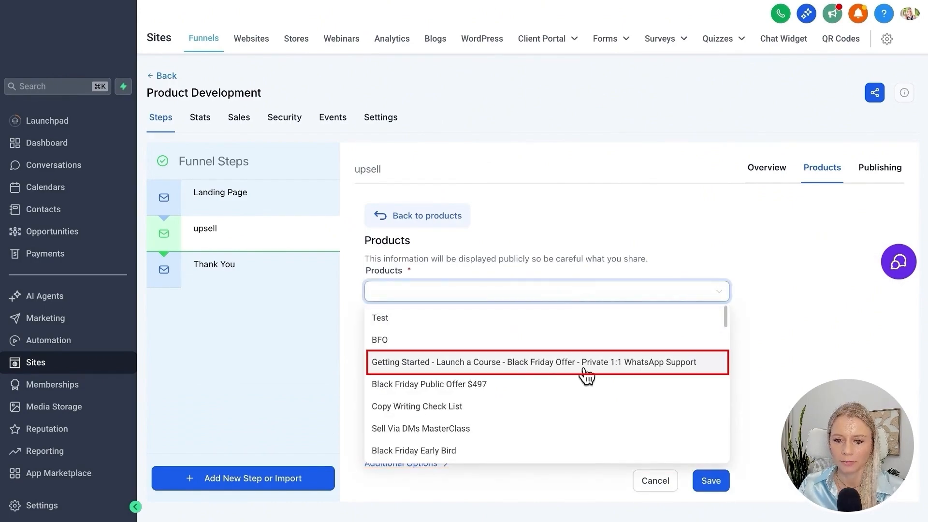
left_click(636, 370)
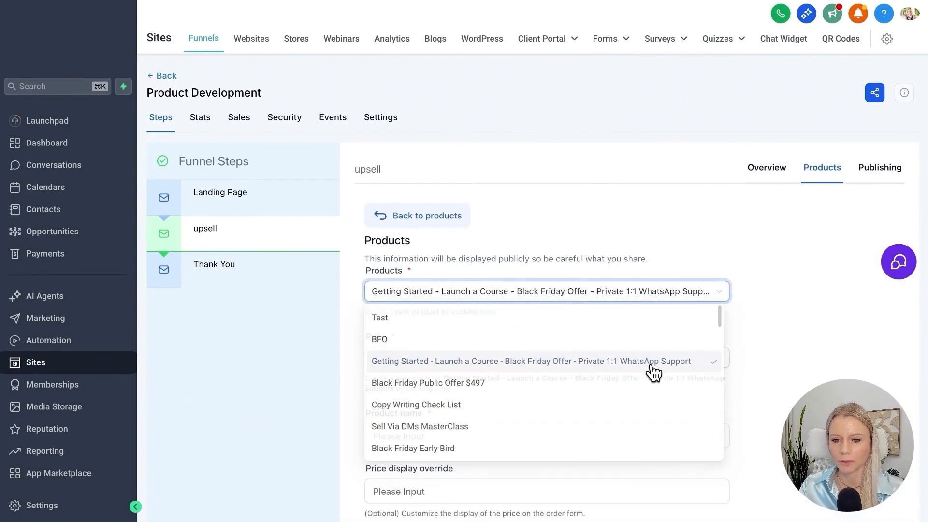
left_click(448, 358)
left_click(449, 383)
Step: Expand the product's additional options and save the product to the upsell step
scroll(450, 383, "down", 2)
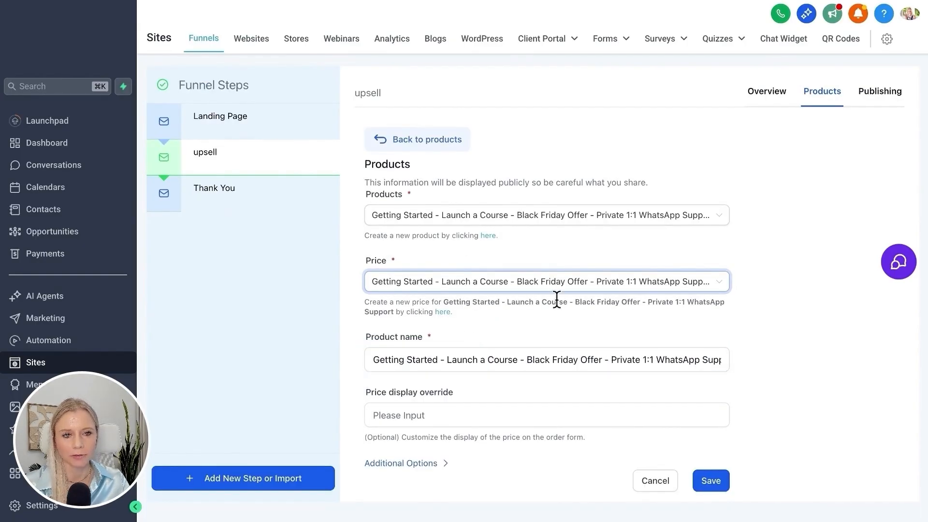
scroll(505, 420, "down", 1)
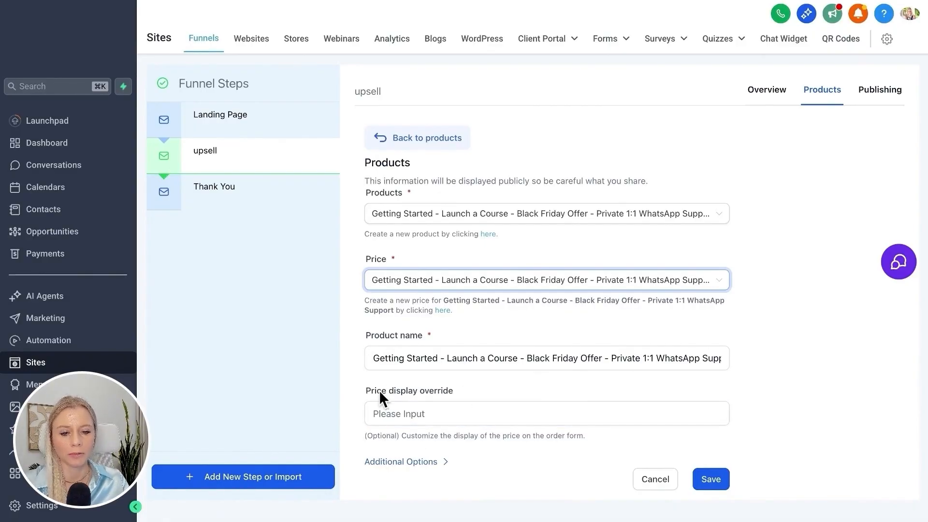
left_click(441, 461)
scroll(435, 463, "down", 3)
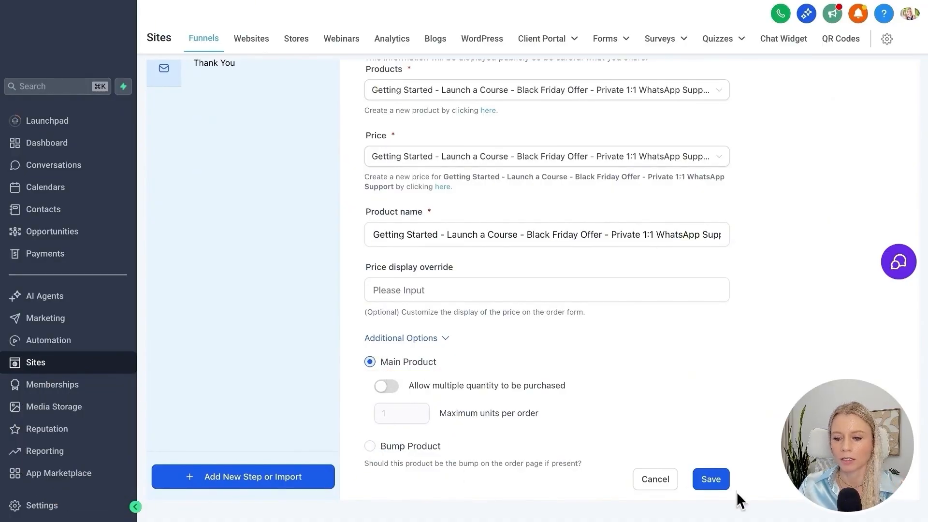
left_click(713, 474)
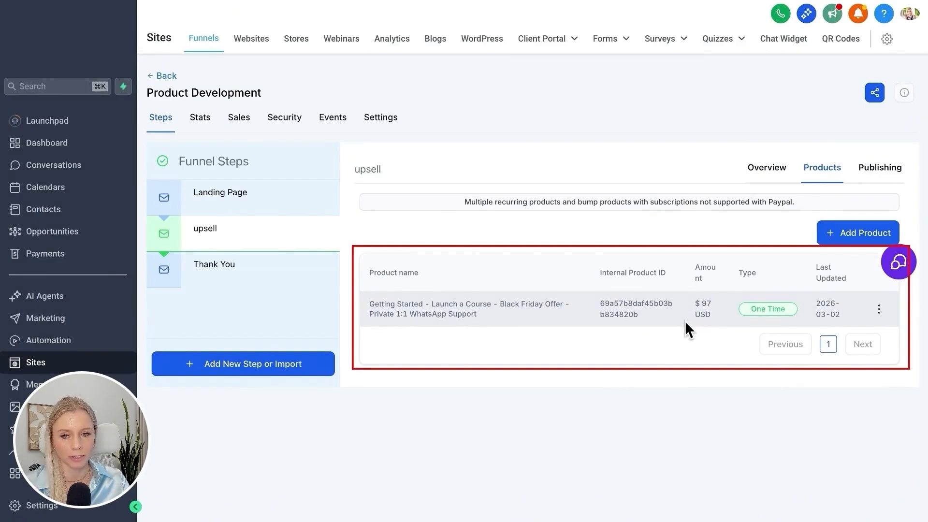
Step: Open the upsell page for editing in a new tab and insert a 1 Column row
left_click(763, 170)
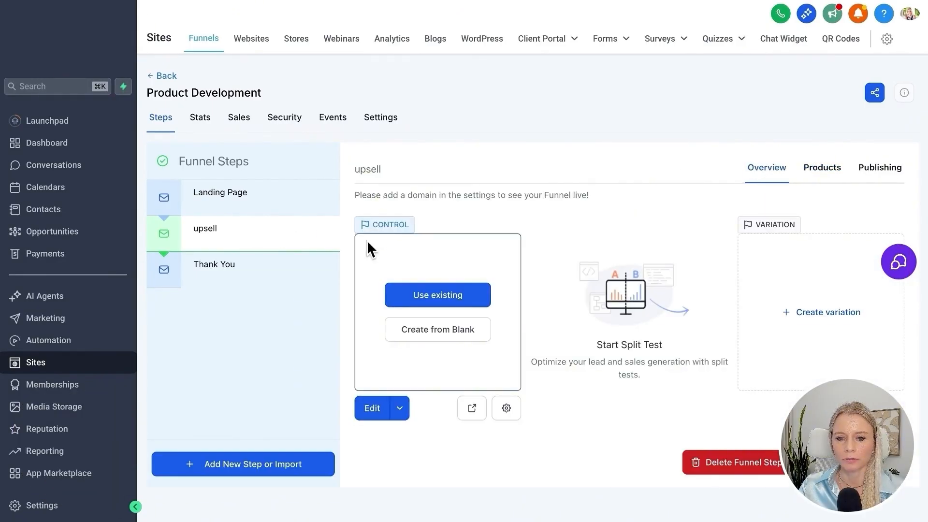
left_click(400, 410)
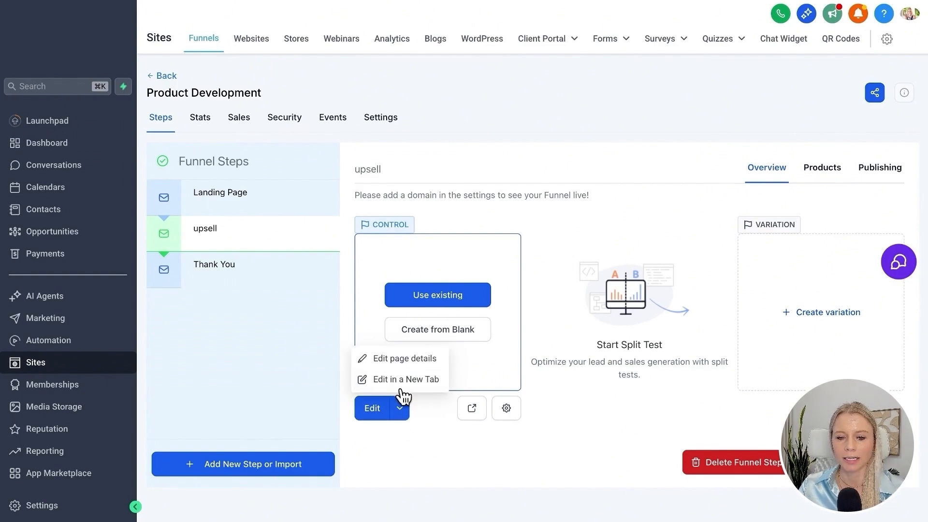
left_click(413, 379)
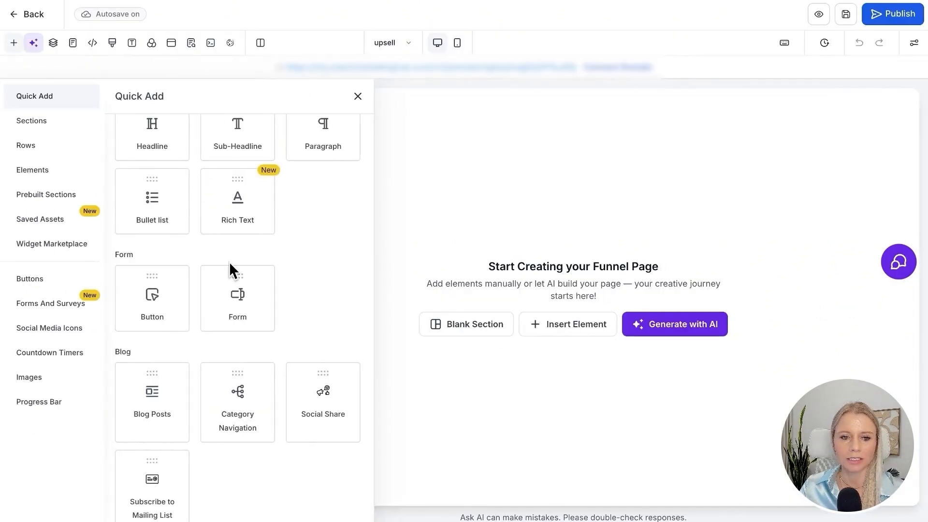
scroll(232, 269, "up", 4)
left_click(145, 206)
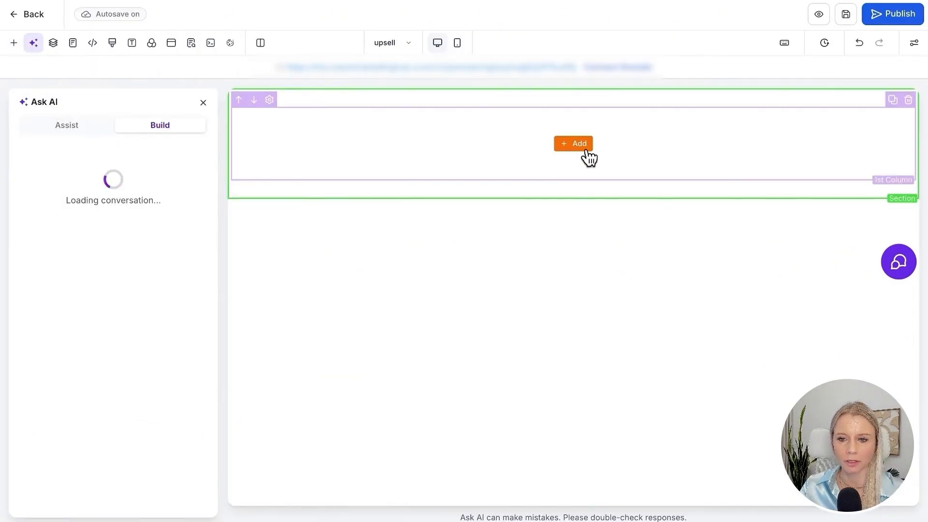
Step: Insert a Button element in the empty column of the second row on the upsell page
left_click(911, 111)
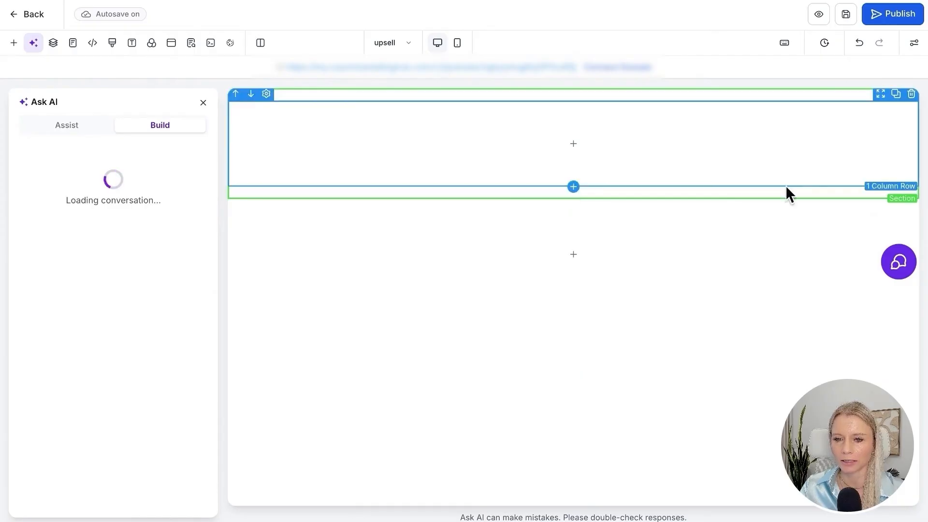
left_click(574, 256)
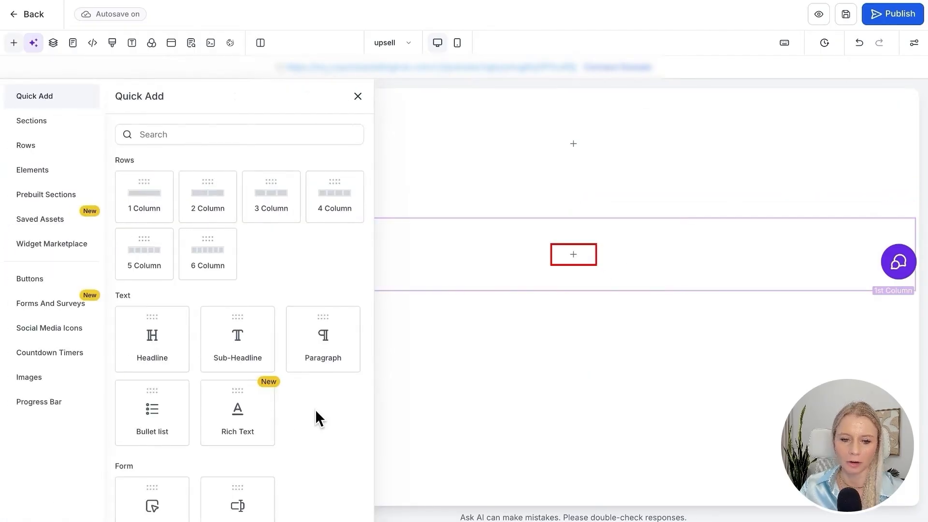
scroll(314, 410, "down", 3)
left_click(142, 355)
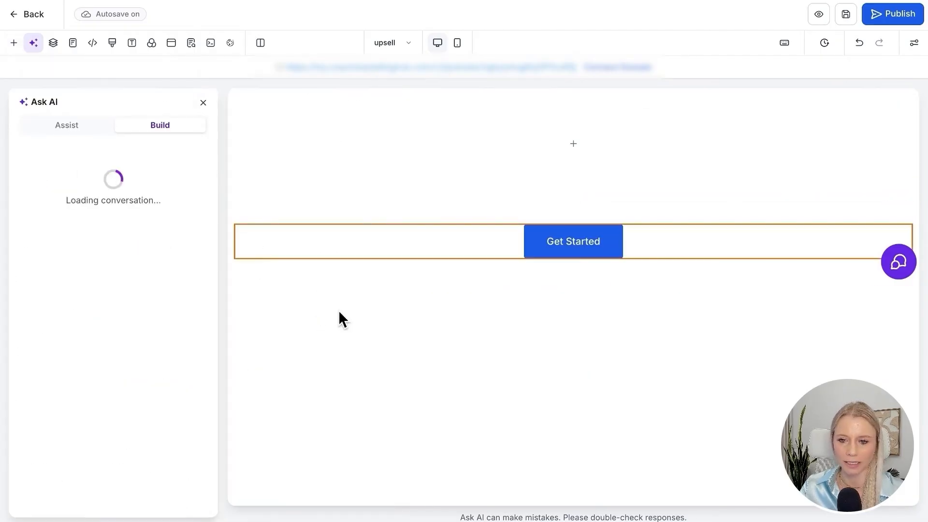
Step: Link the Get Started button to One click up/down sell product and assign the "Getting Started - Launch a Course" Black Friday product
left_click(550, 253)
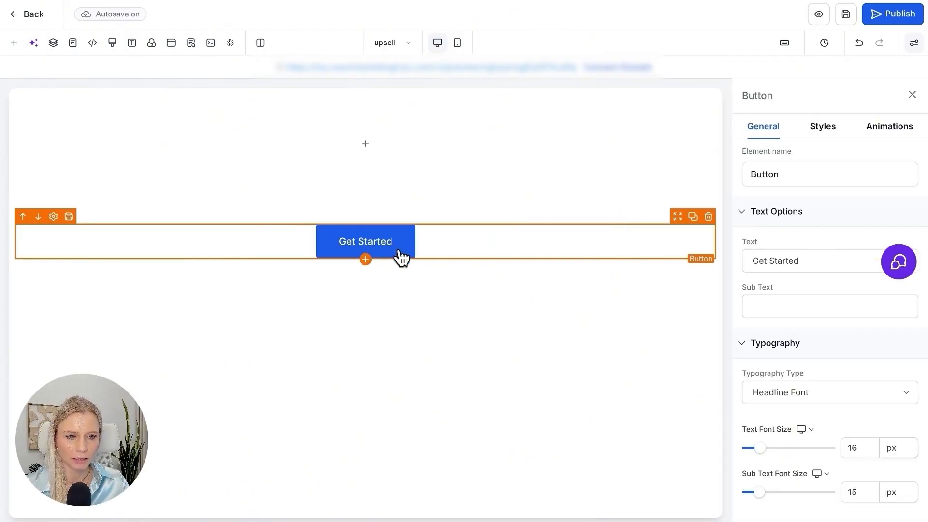
scroll(797, 309, "down", 10)
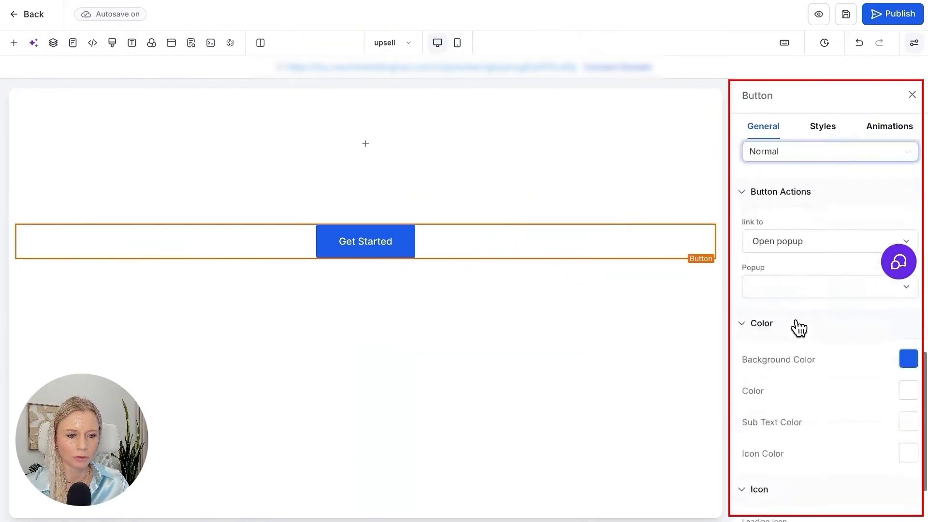
left_click(772, 241)
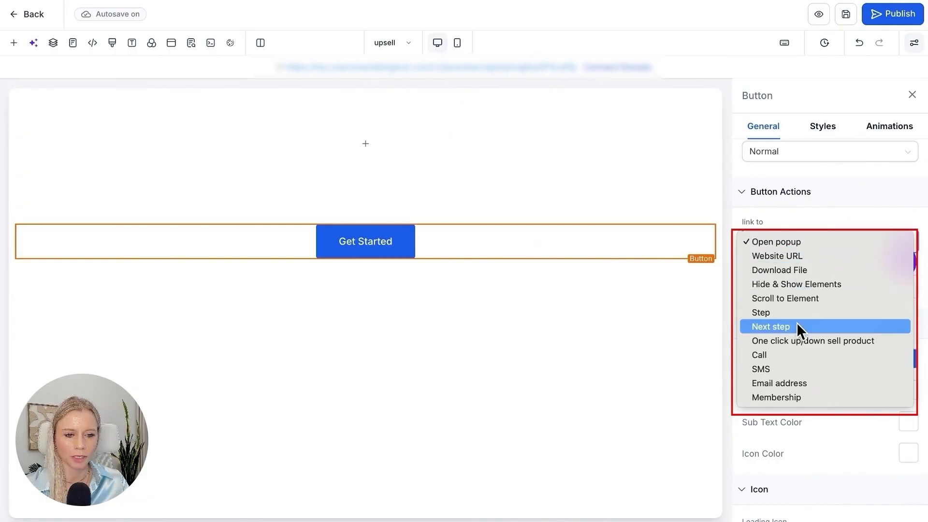
left_click(854, 341)
left_click(802, 290)
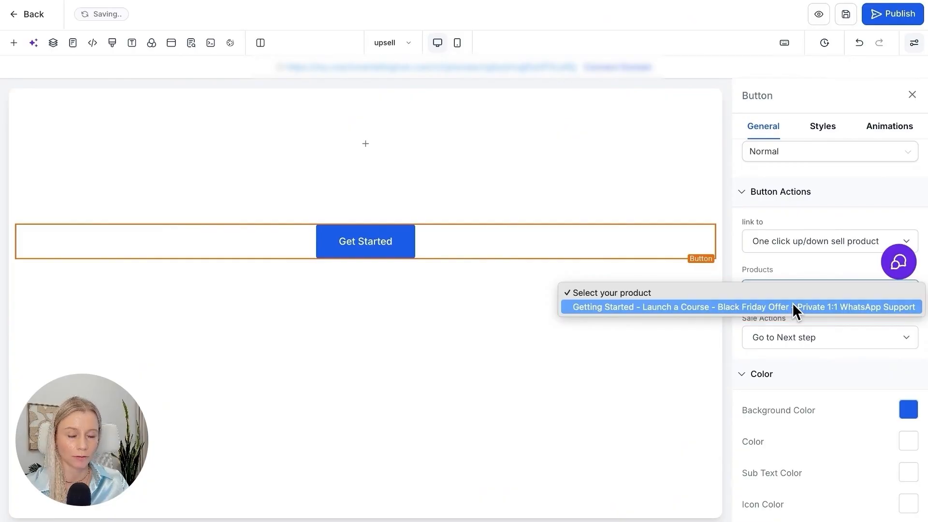
left_click(792, 307)
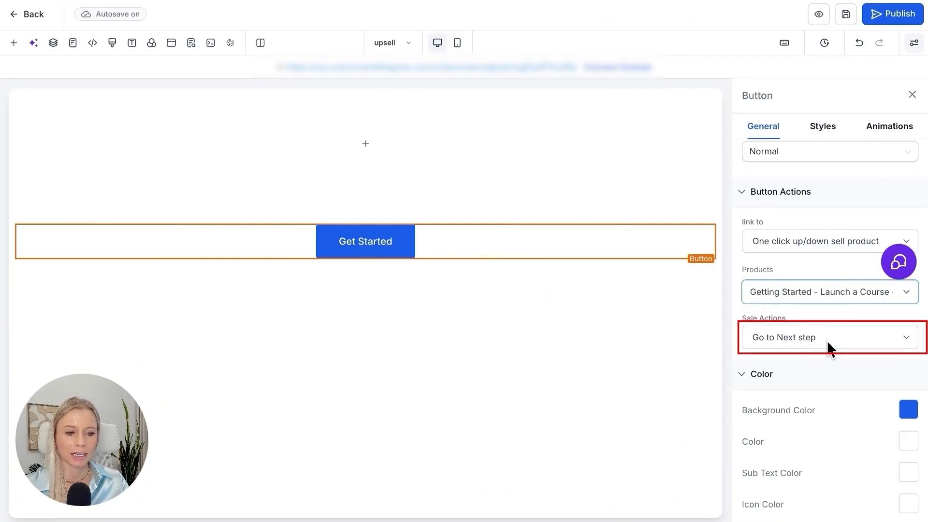
Step: Set the Get Started button's sale action to Select a step, with Thank You as the funnel step
left_click(845, 340)
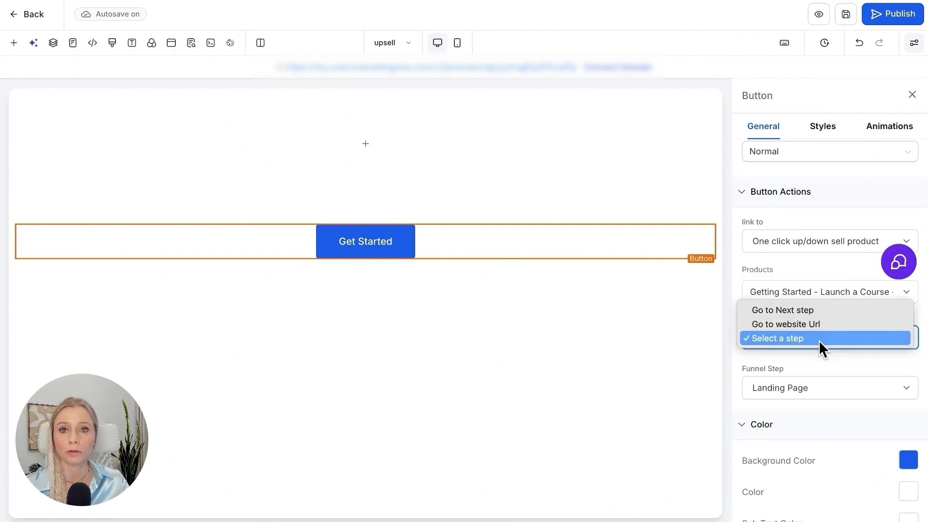
left_click(823, 341)
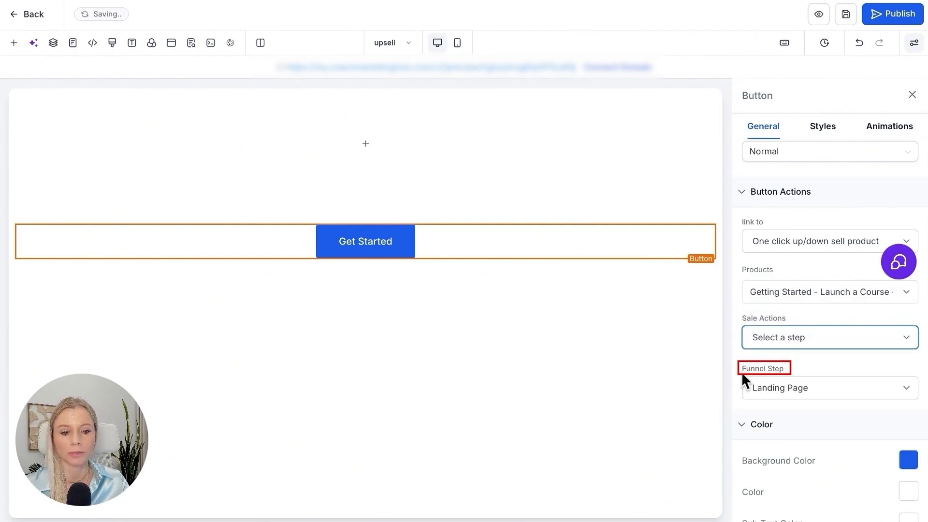
left_click(888, 387)
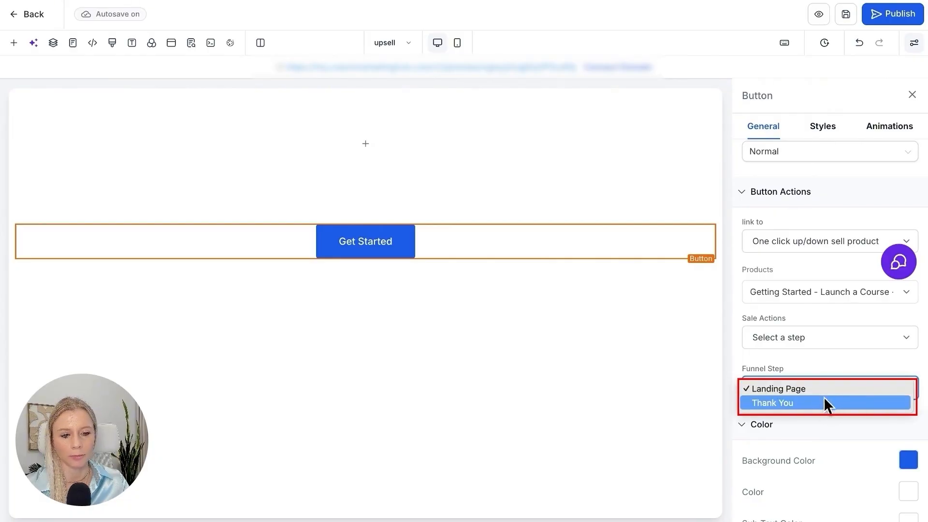
left_click(804, 404)
left_click(776, 390)
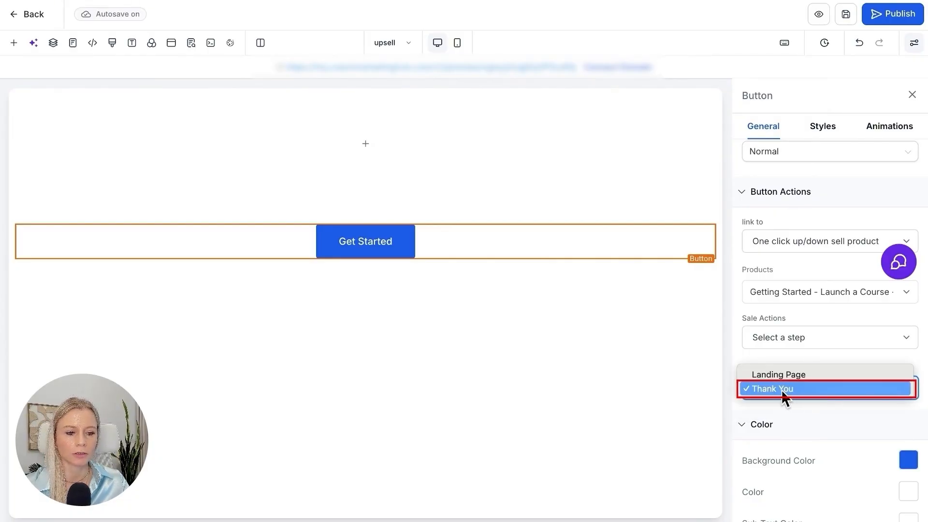
left_click(814, 389)
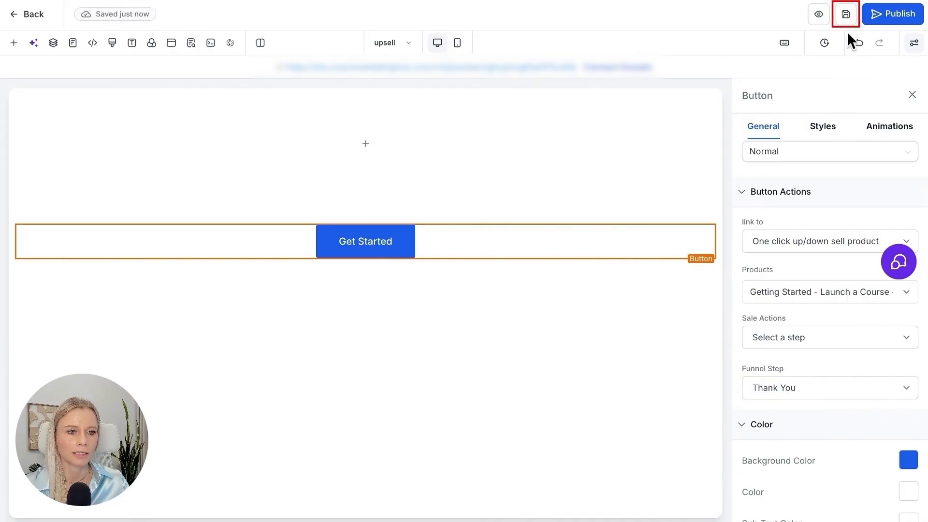
Step: Leave the upsell page editor for the funnel steps and open the Thank You page for editing
left_click(191, 42)
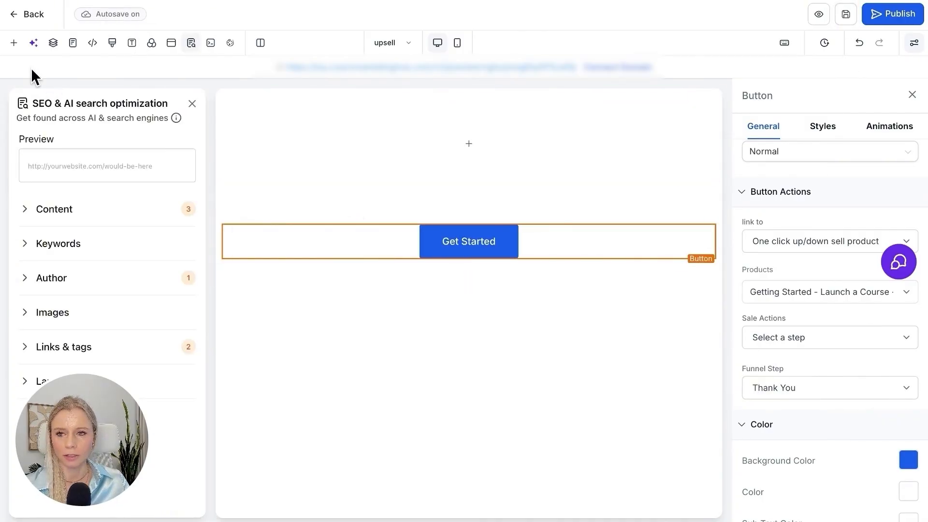
left_click(38, 18)
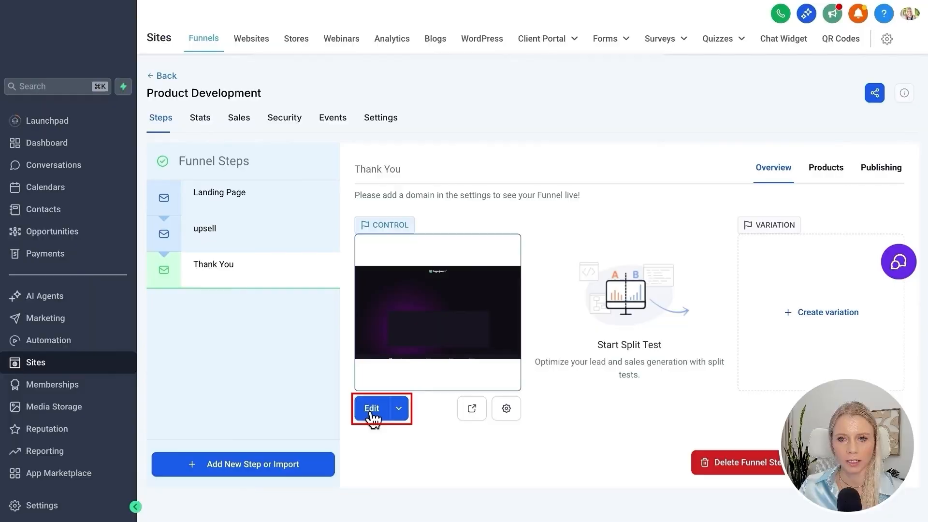
left_click(372, 412)
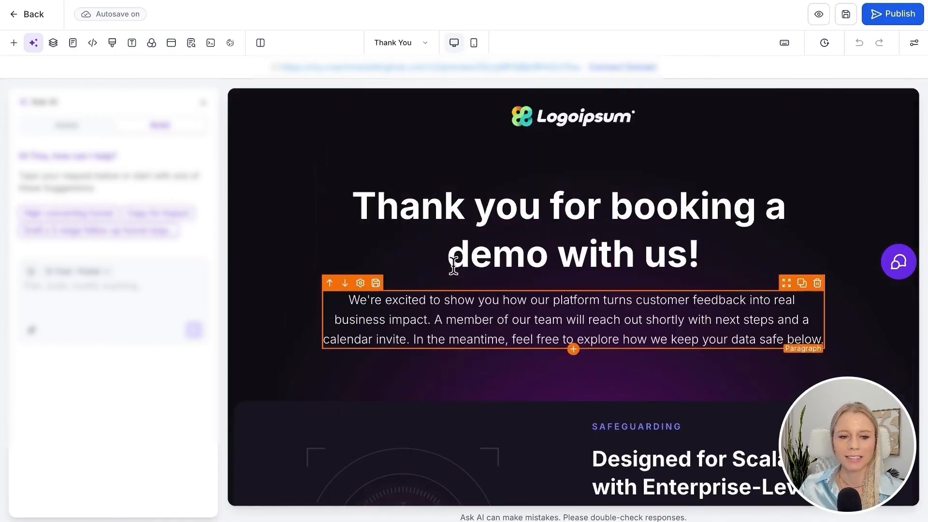
Step: Insert an Order Confirmation element below the introductory paragraph on the Thank You page
scroll(652, 250, "down", 2)
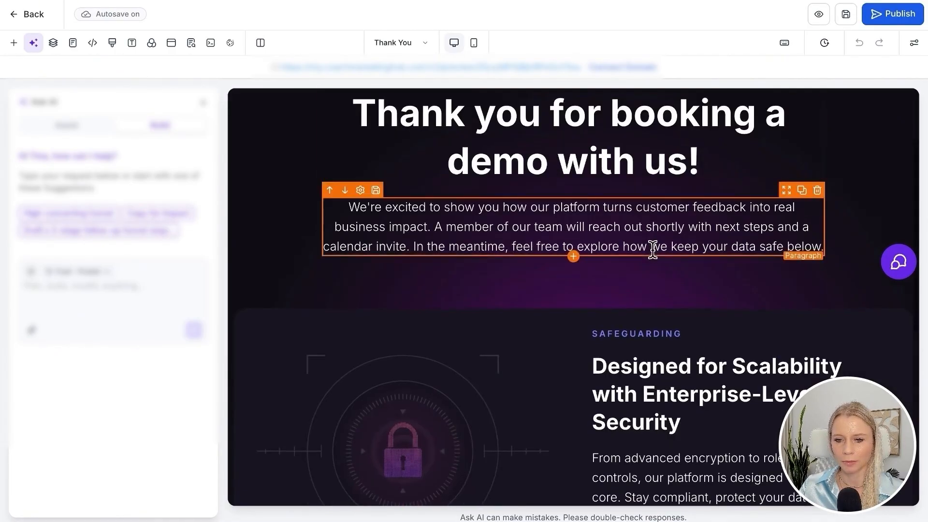
left_click(574, 257)
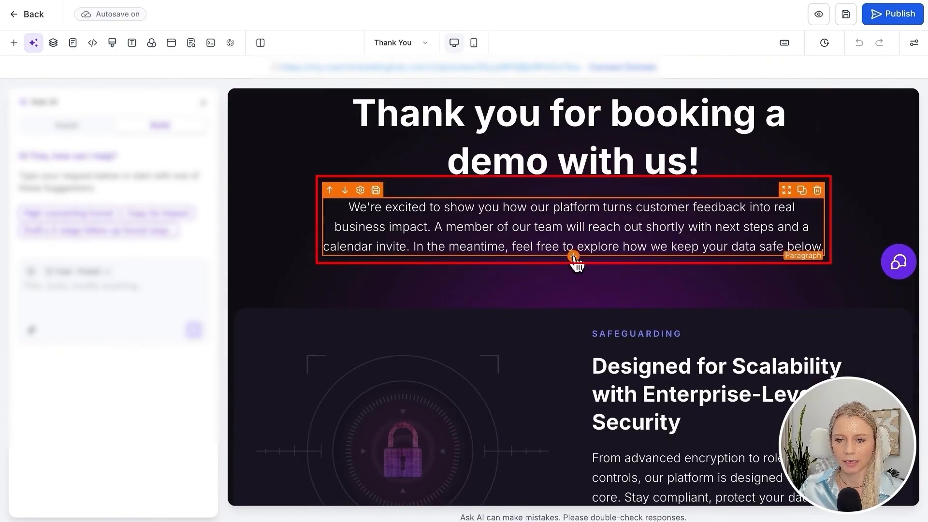
scroll(291, 340, "down", 10)
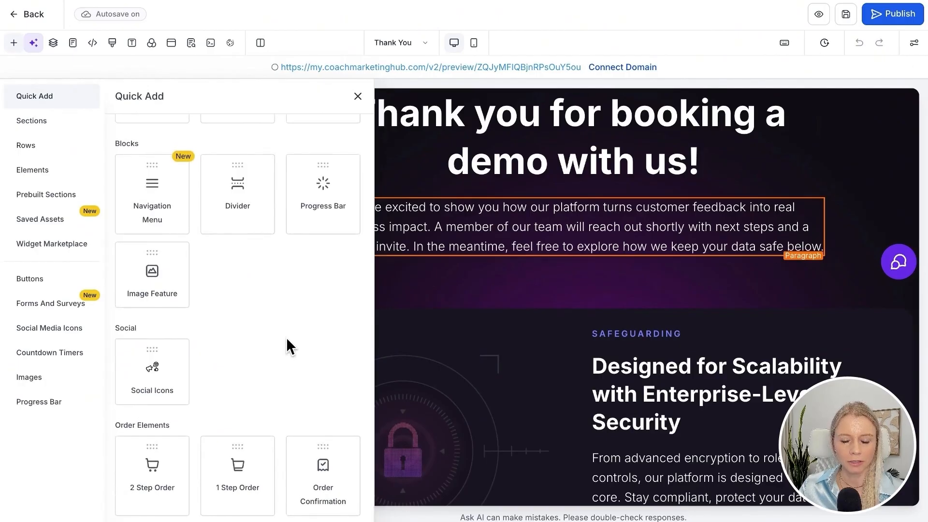
left_click_drag(307, 473, 564, 198)
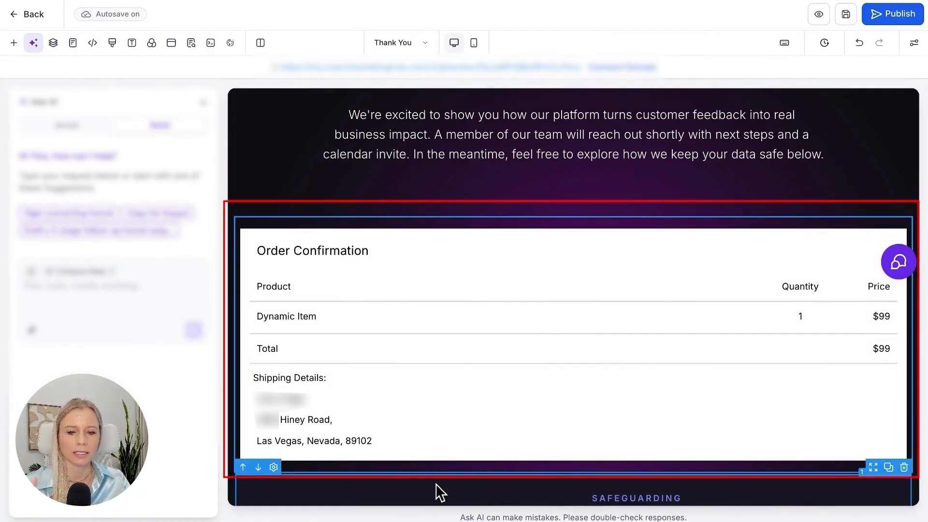